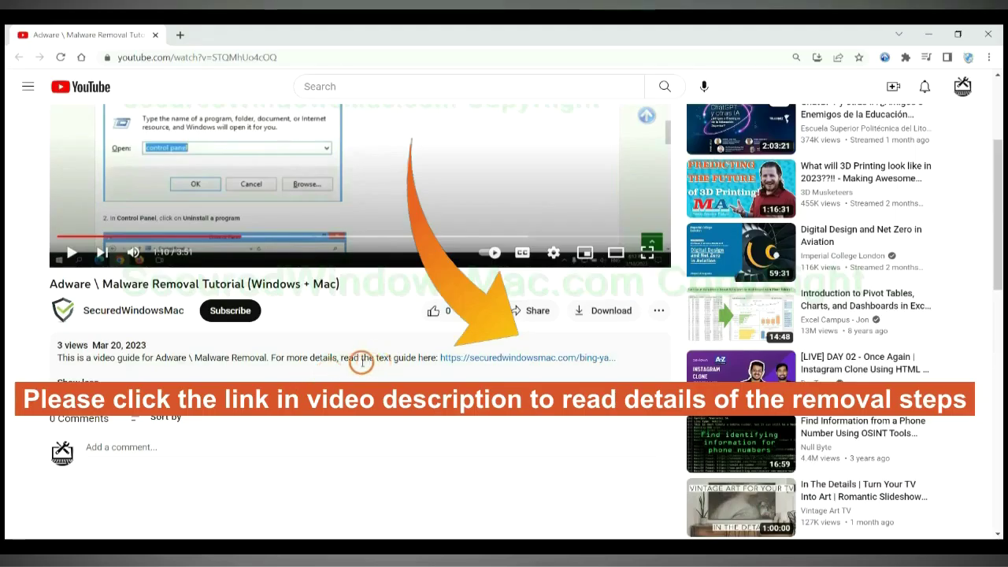
Open the SecuredWindowsMac removal guide from the YouTube description link in a new tab
left_click(481, 359)
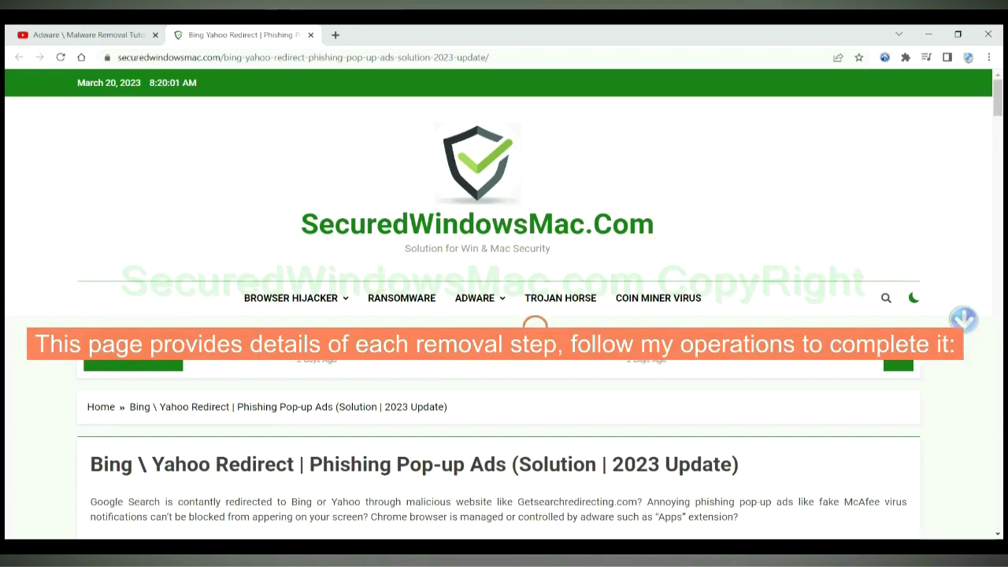
Scroll to the Instant Automatic Removal heading and the SpyHunter Windows and Mac download buttons
scroll(715, 237, "down", 6)
scroll(549, 347, "down", 10)
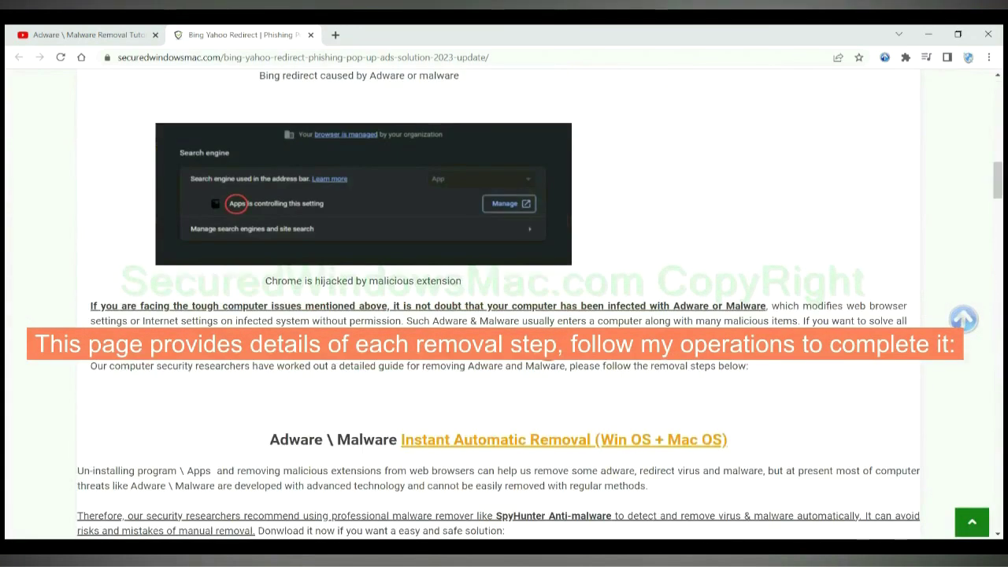
scroll(548, 347, "down", 2)
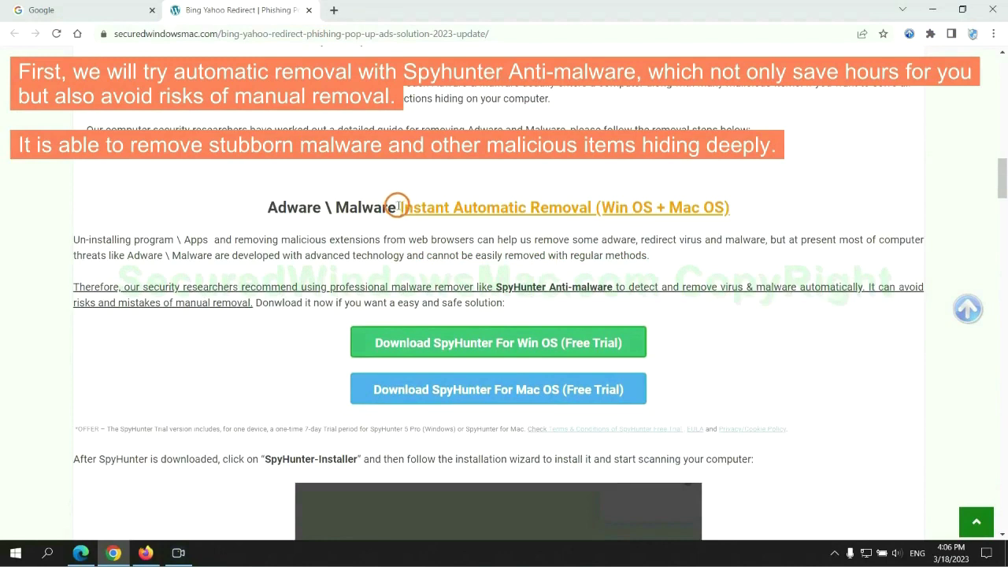
left_click_drag(397, 206, 589, 207)
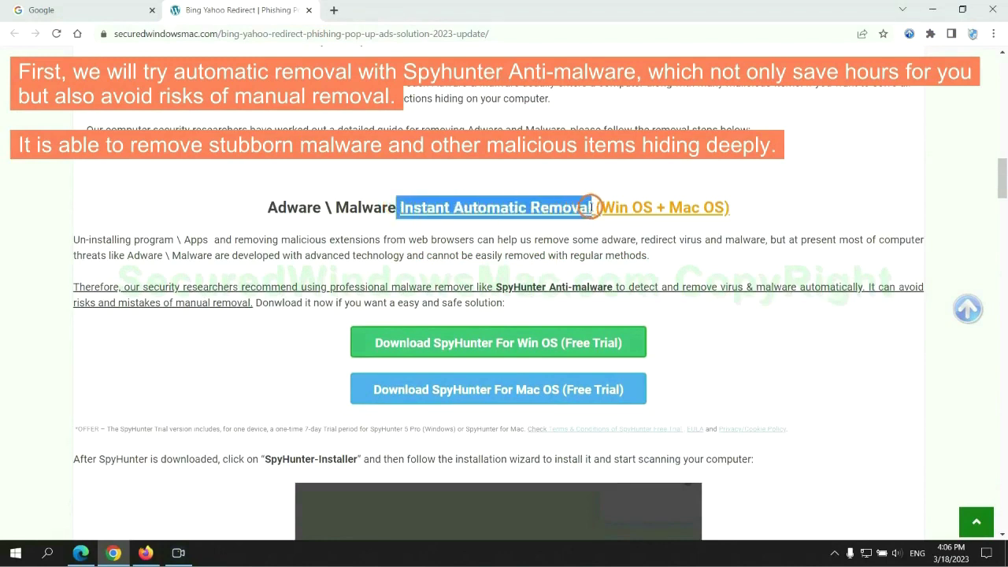
left_click(514, 178)
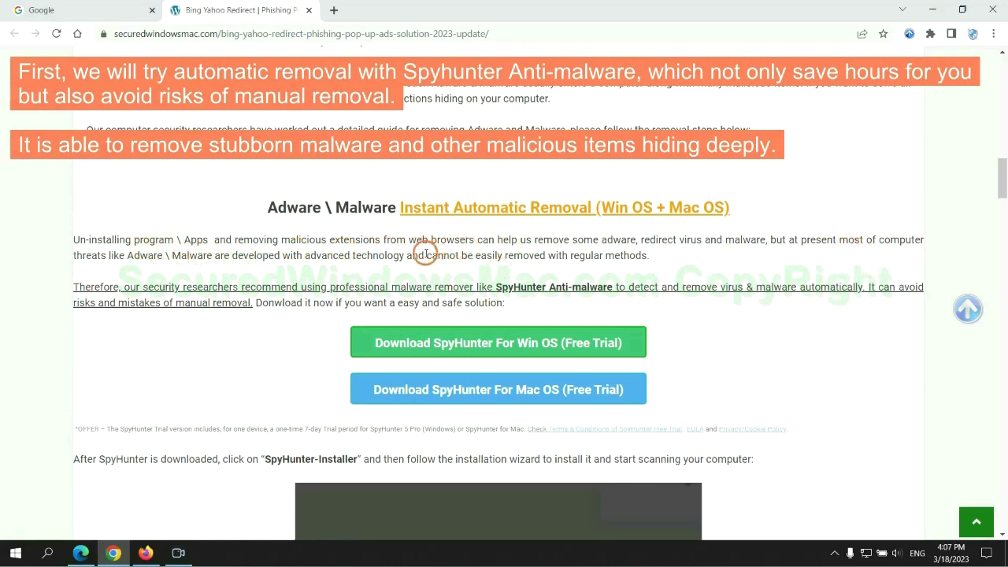
scroll(317, 252, "down", 1)
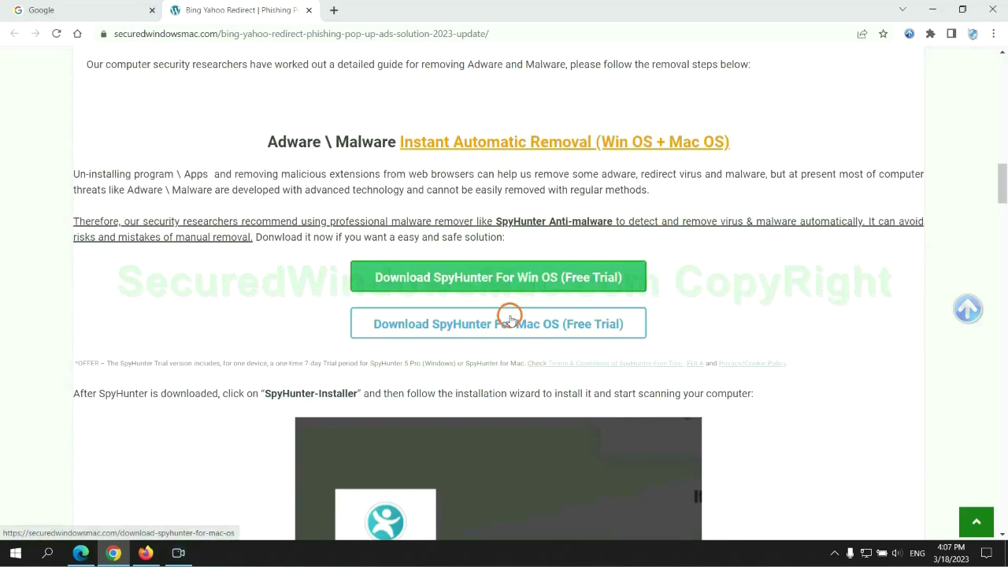
Download the SpyHunter Windows installer, keep it past the harmful-file warning, and run it
scroll(509, 317, "down", 1)
scroll(510, 317, "down", 1)
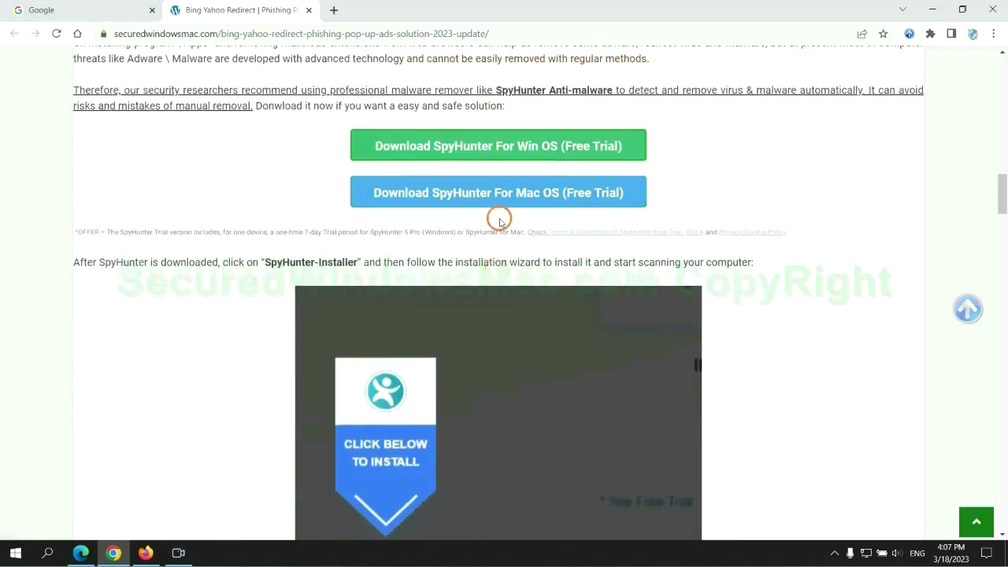
left_click(510, 151)
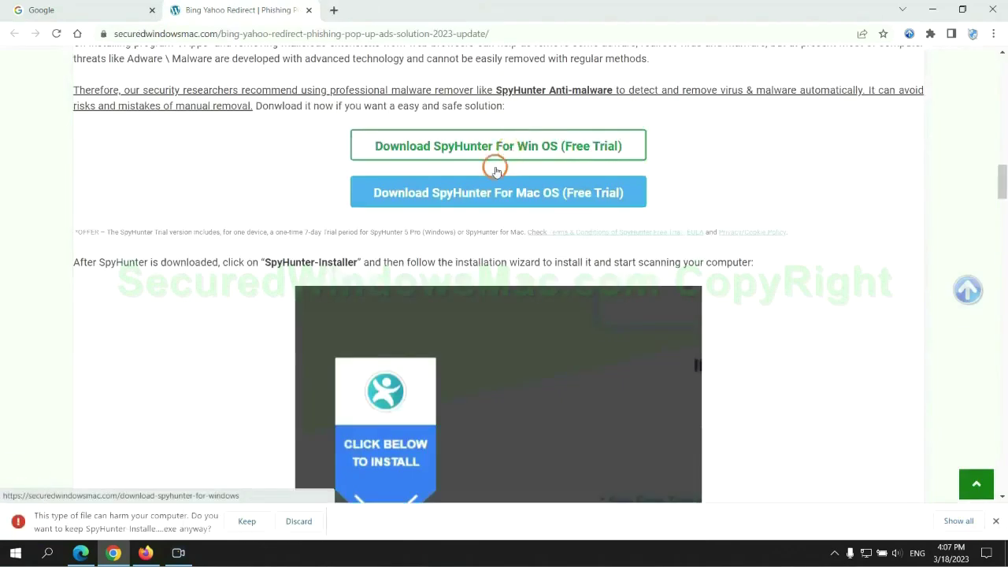
left_click(244, 520)
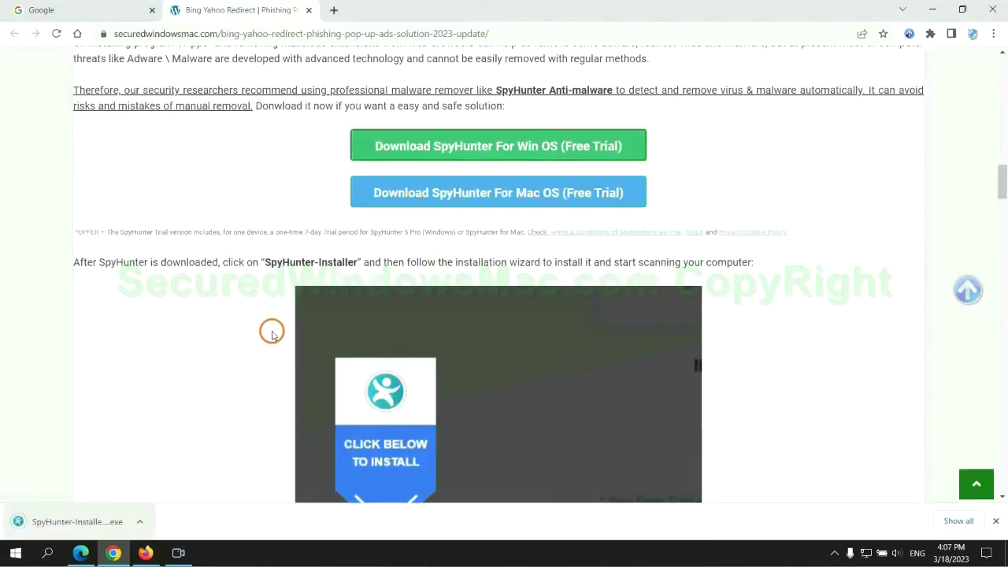
left_click(97, 521)
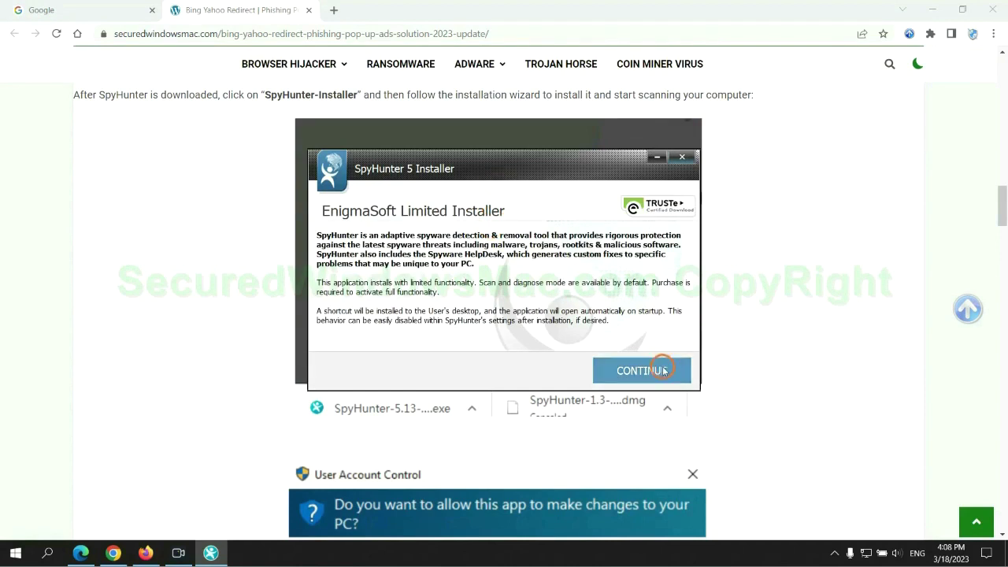
Accept the SpyHunter 5 EULA to install and scan, proceed to removal, and choose FREE Trial (7-Days)
left_click(663, 369)
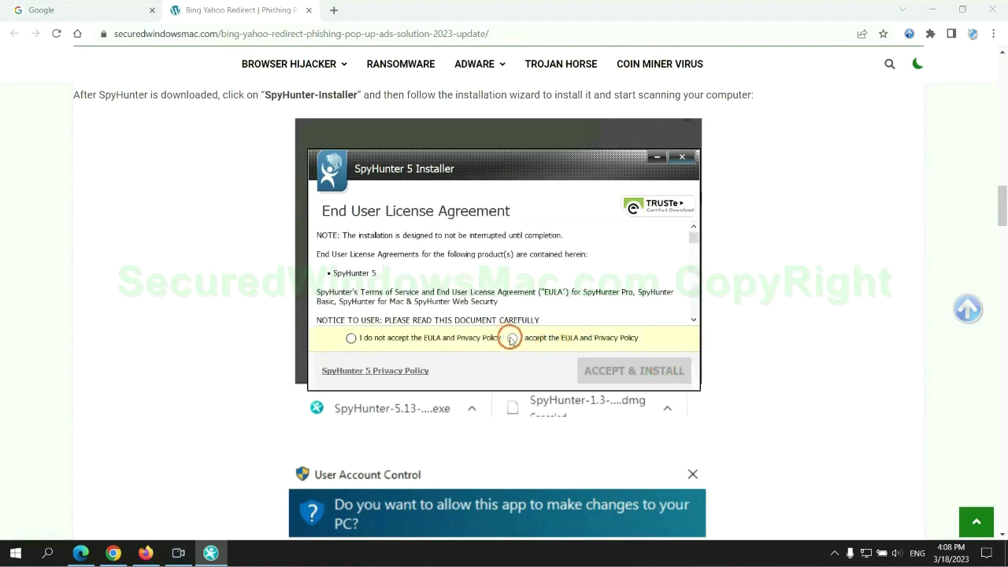
left_click(512, 338)
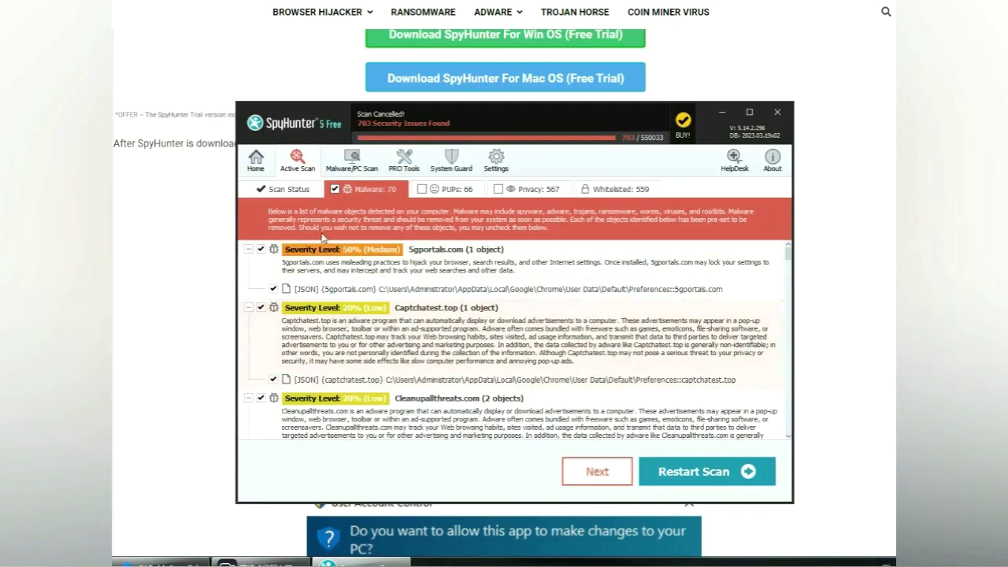
left_click(616, 477)
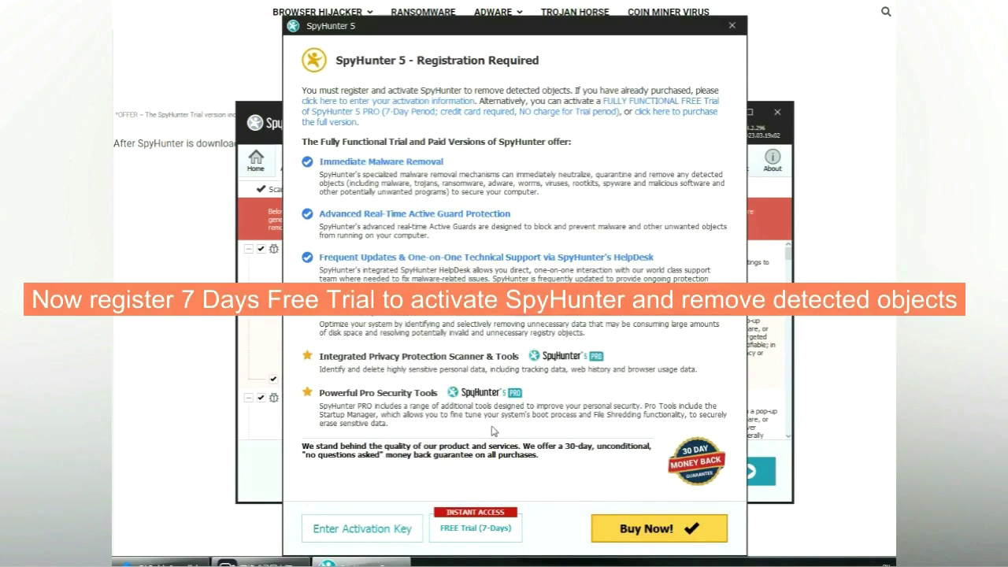
left_click(477, 528)
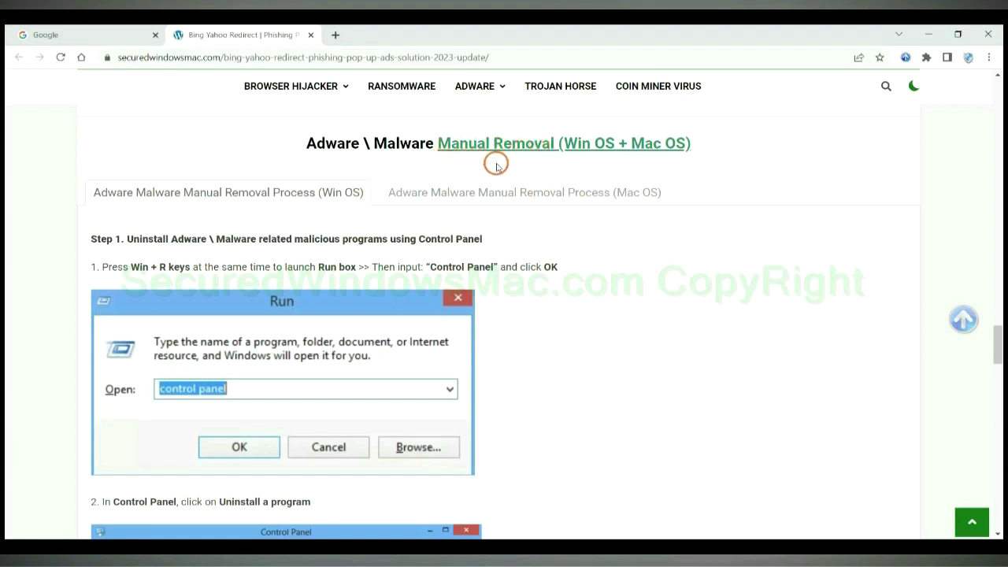
Highlight Win OS and Mac OS in the Manual Removal heading, then view the Mac OS steps
left_click_drag(564, 144, 616, 144)
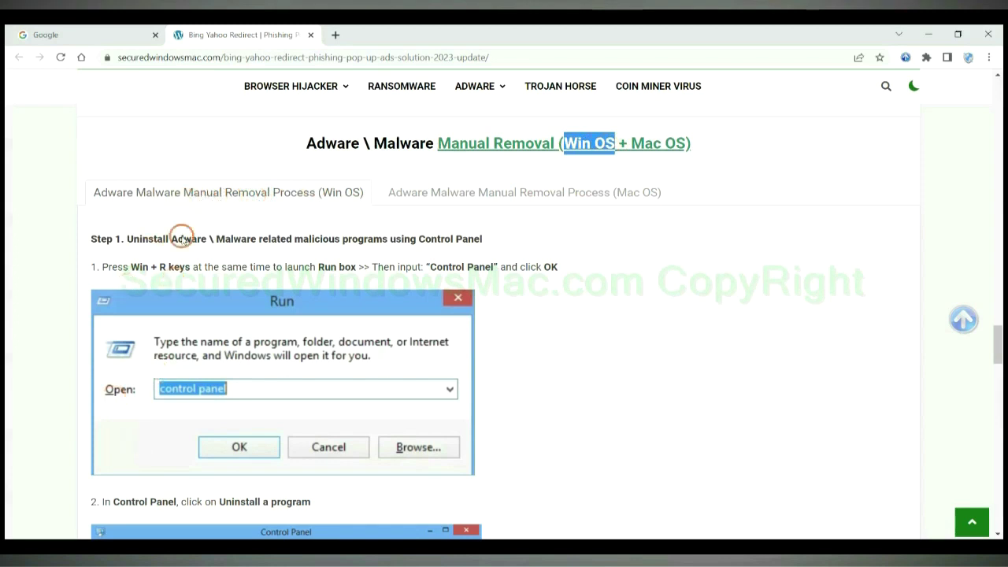
left_click_drag(631, 143, 682, 143)
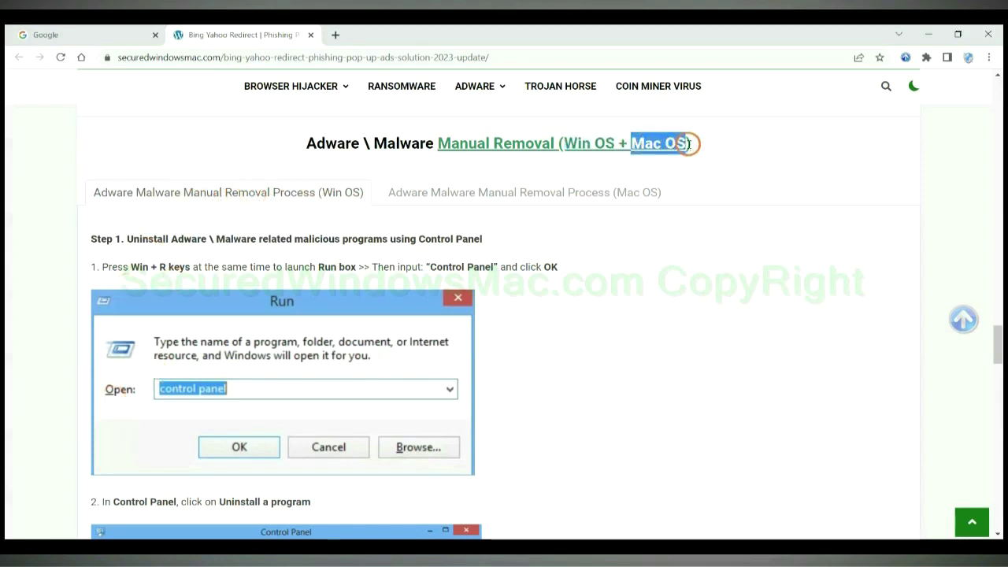
left_click(515, 189)
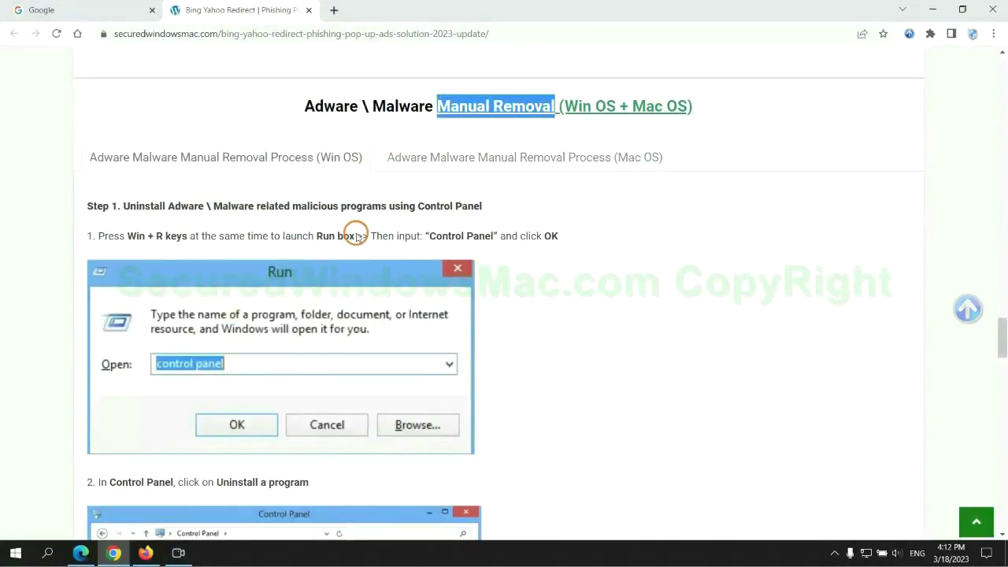
Return to the Windows instructions and highlight Step 1 on uninstalling malicious programs via Control Panel
scroll(376, 275, "up", 2)
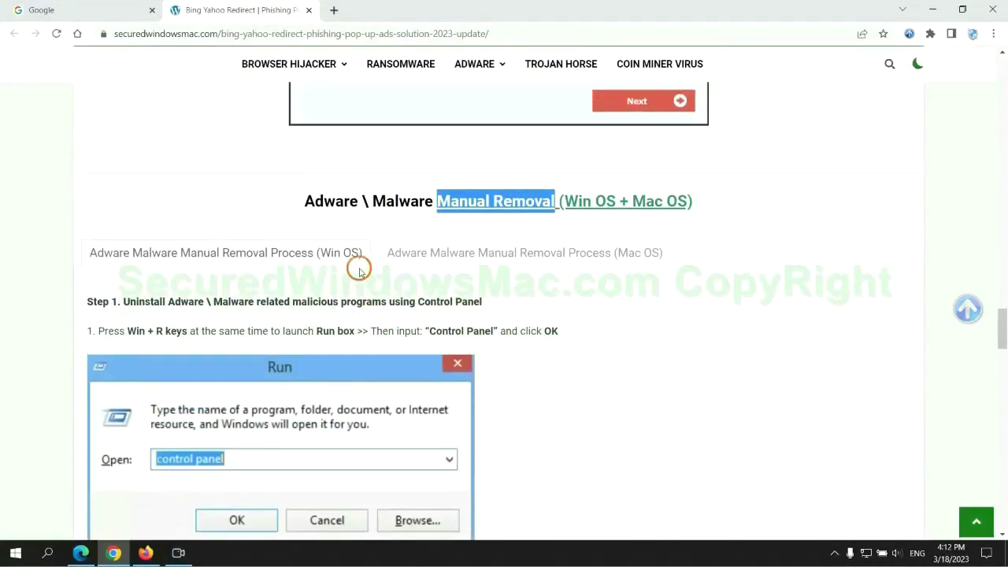
scroll(307, 261, "down", 2)
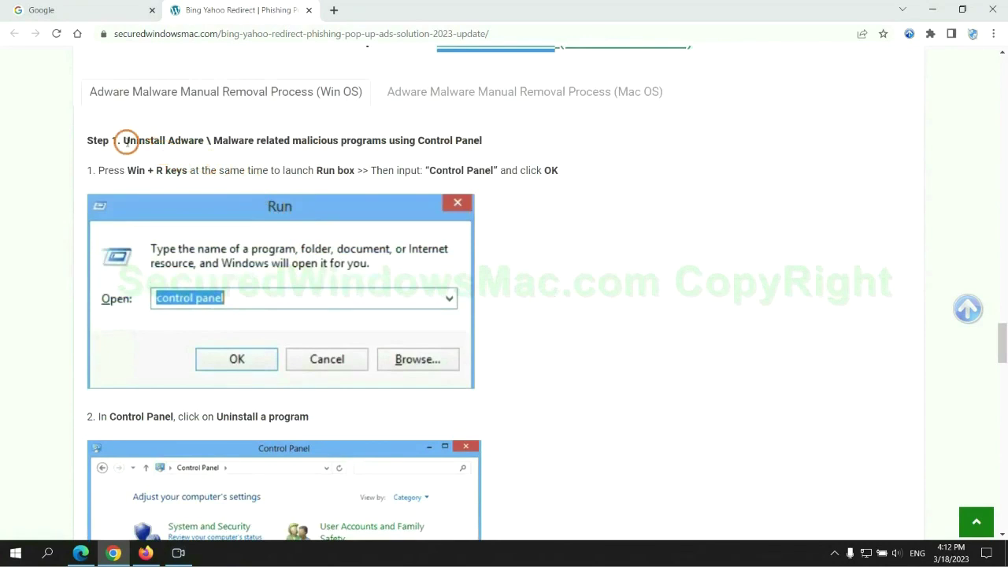
left_click_drag(123, 143, 386, 145)
left_click(669, 205)
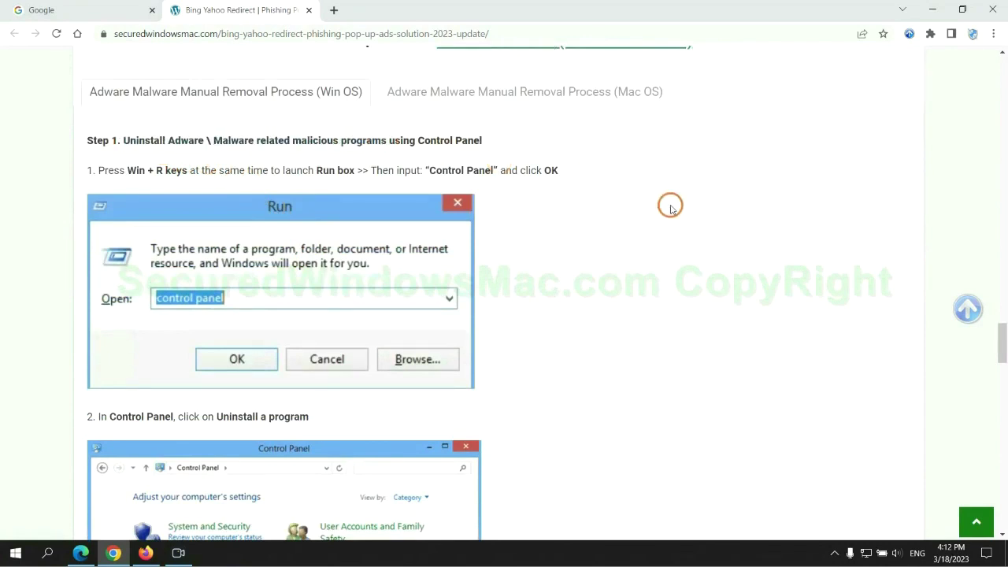
scroll(628, 206, "down", 2)
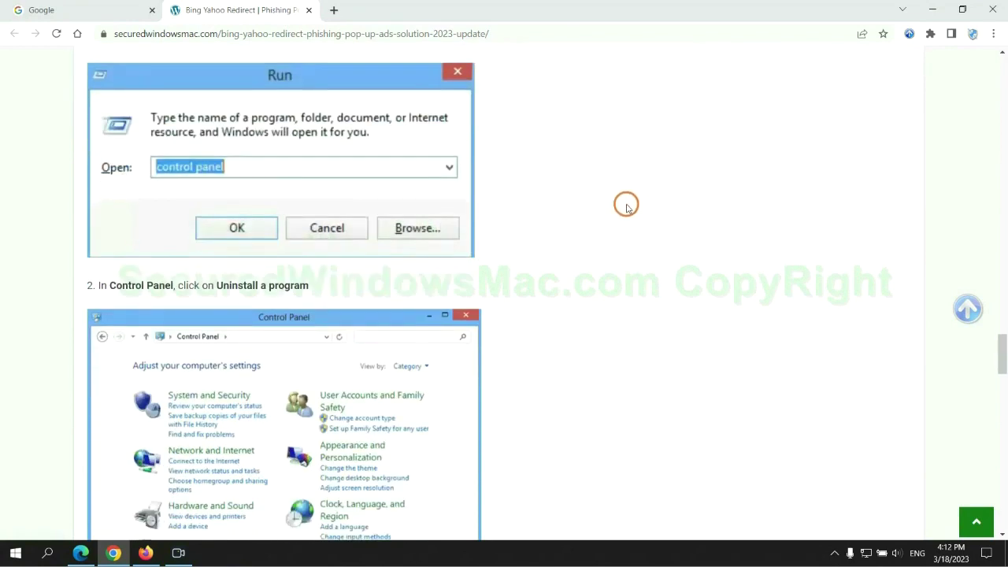
Run 'control panel', check installed programs for Lantern's Uninstall/Change option, then close Programs and Features
key("super+r")
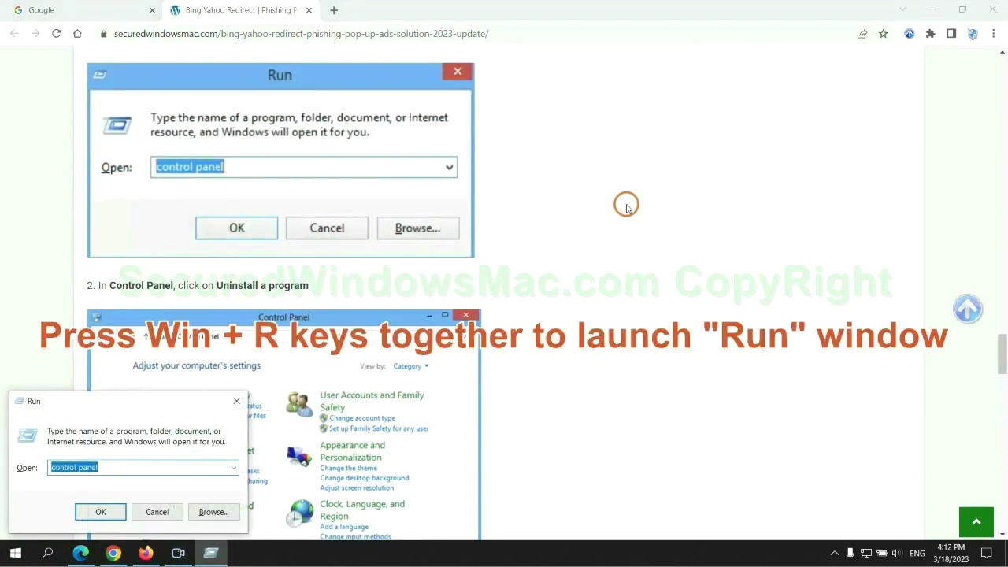
type("control")
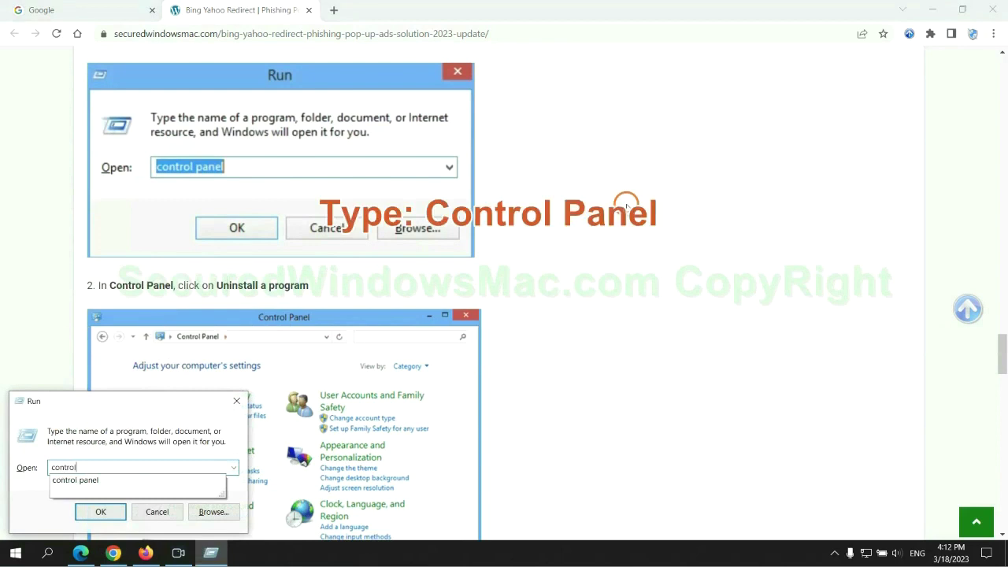
type(" panel")
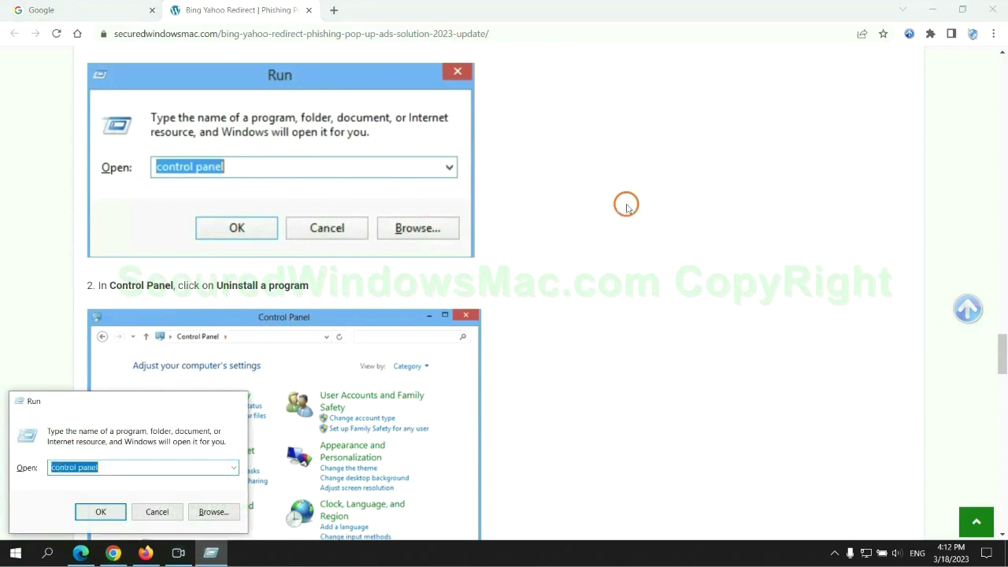
key("Return")
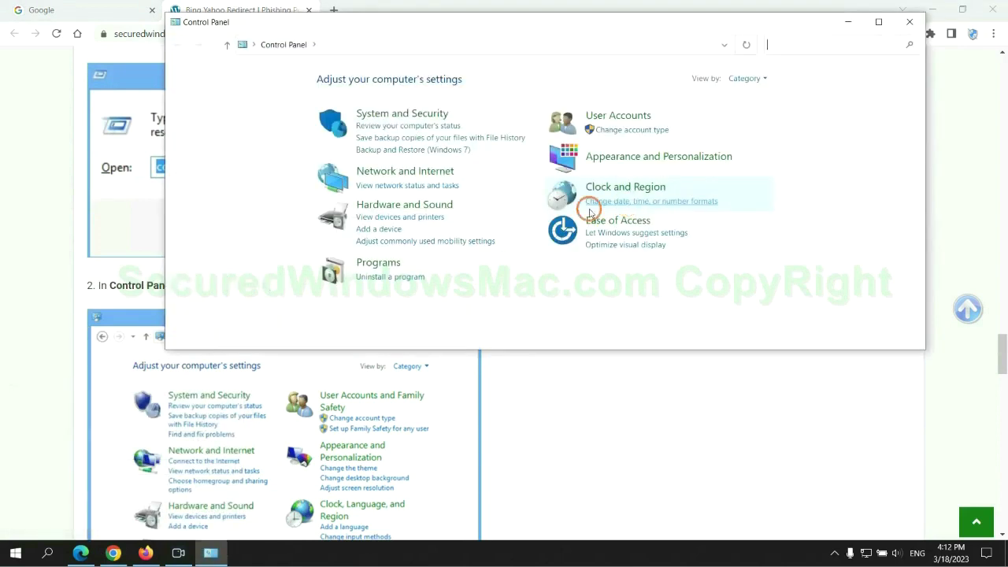
left_click(398, 277)
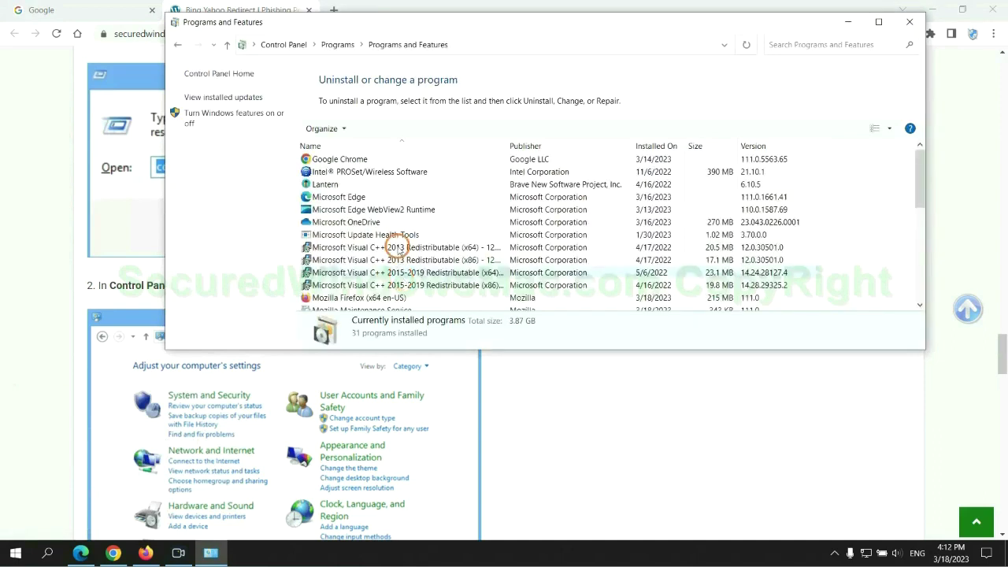
right_click(347, 189)
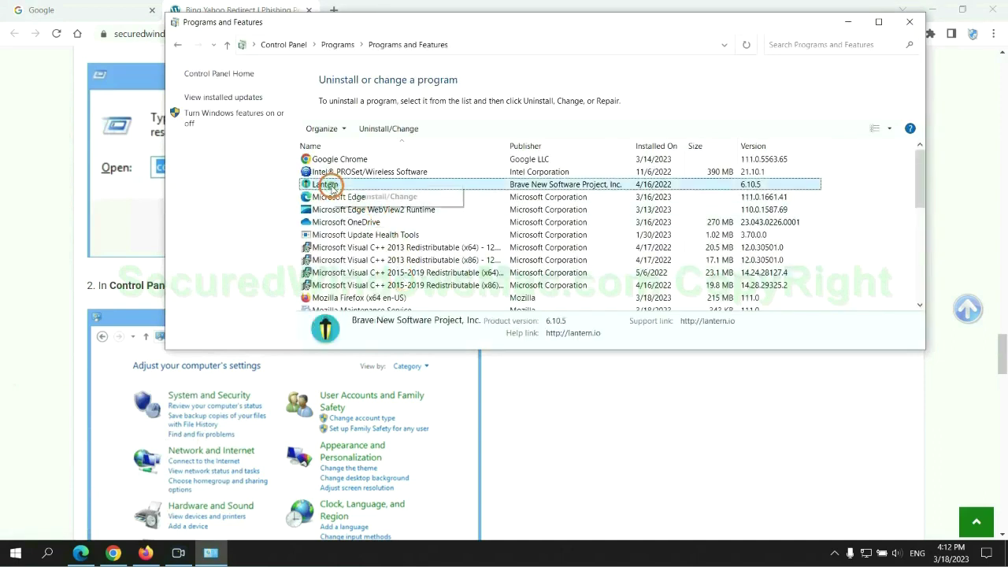
left_click(909, 21)
Highlight the malicious-extension phrase in the guide's Step 2
scroll(296, 337, "down", 5)
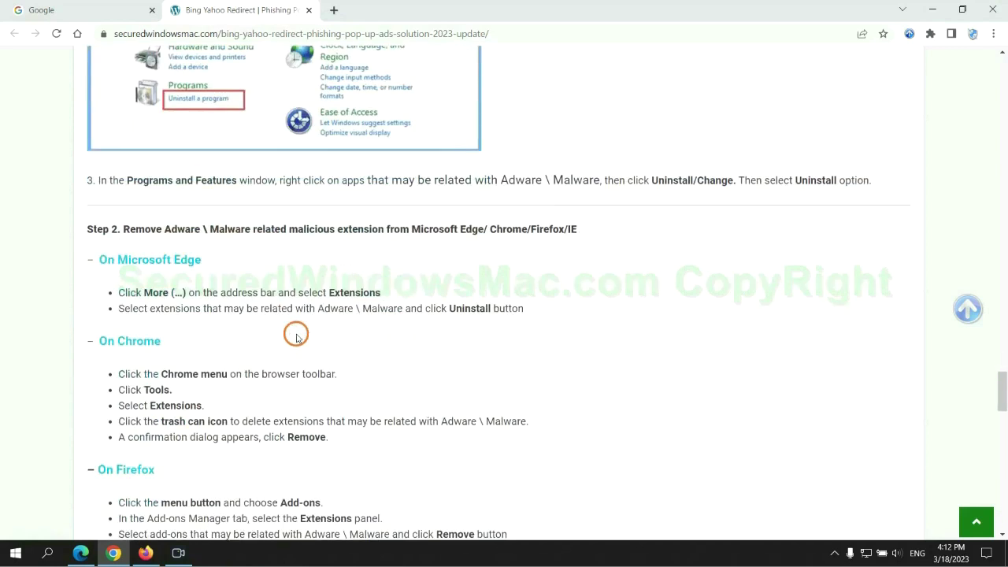
left_click_drag(286, 230, 387, 230)
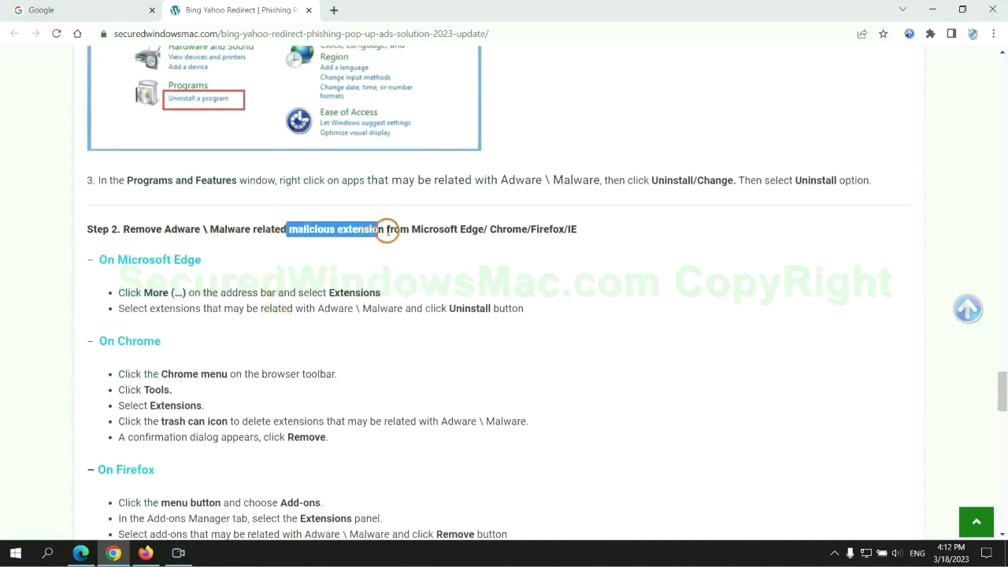
left_click(404, 256)
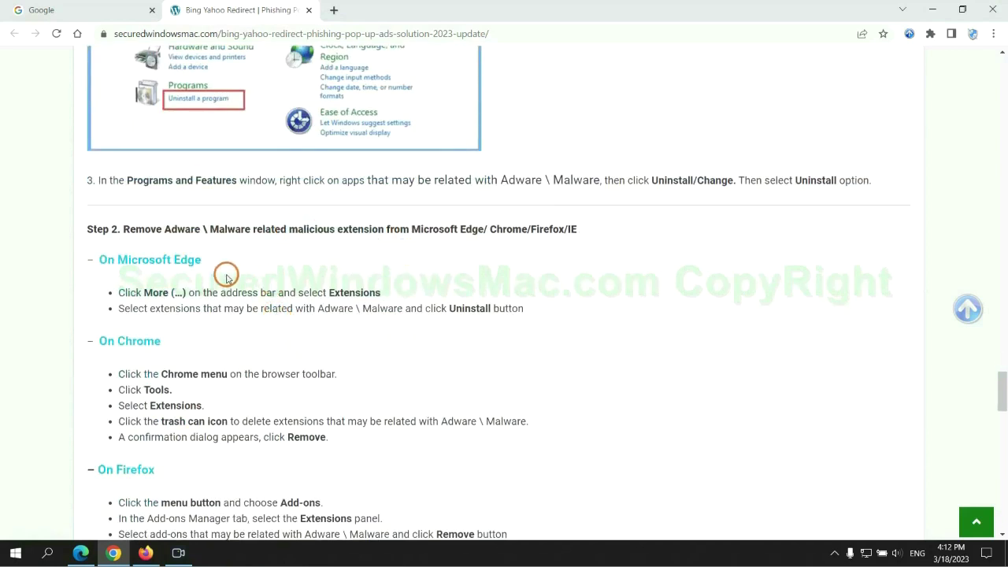
In Microsoft Edge, remove the McAfee WebAdvisor extension from the extensions page
left_click(81, 552)
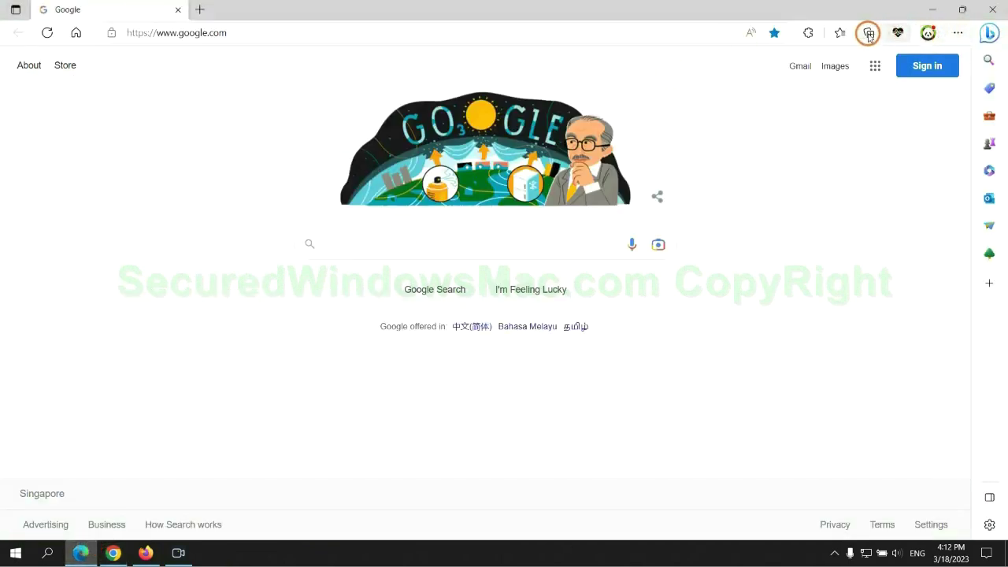
left_click(835, 35)
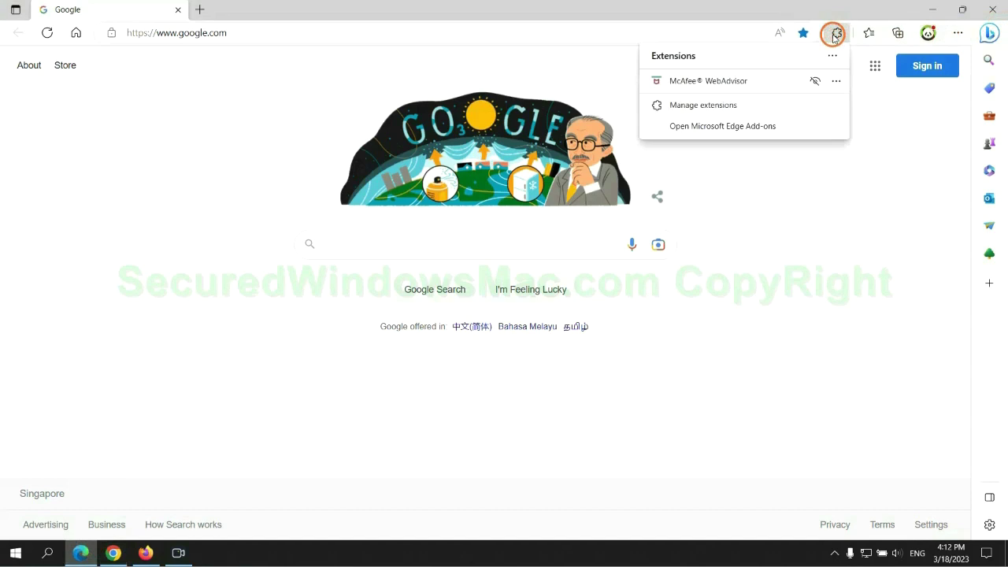
left_click(699, 103)
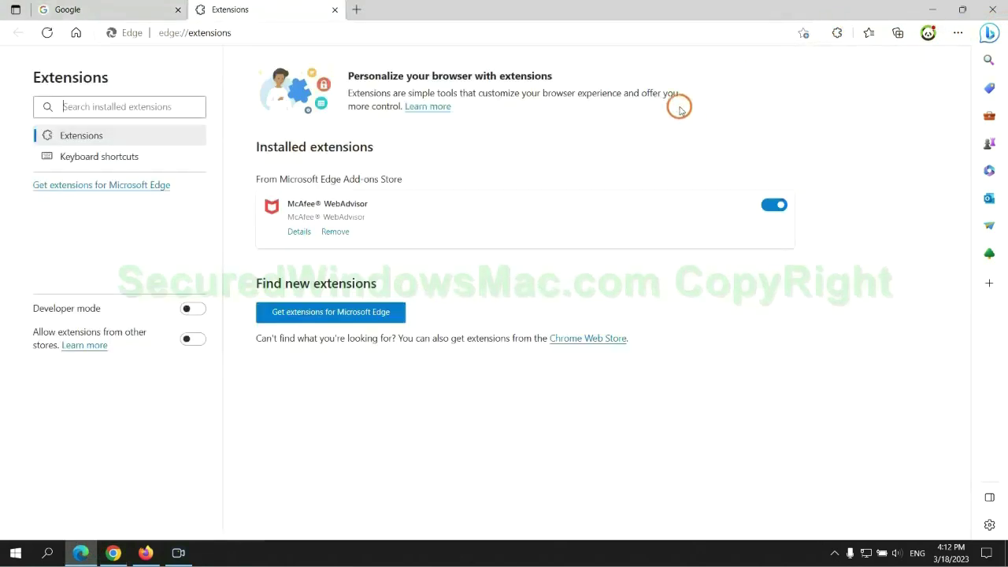
left_click(336, 233)
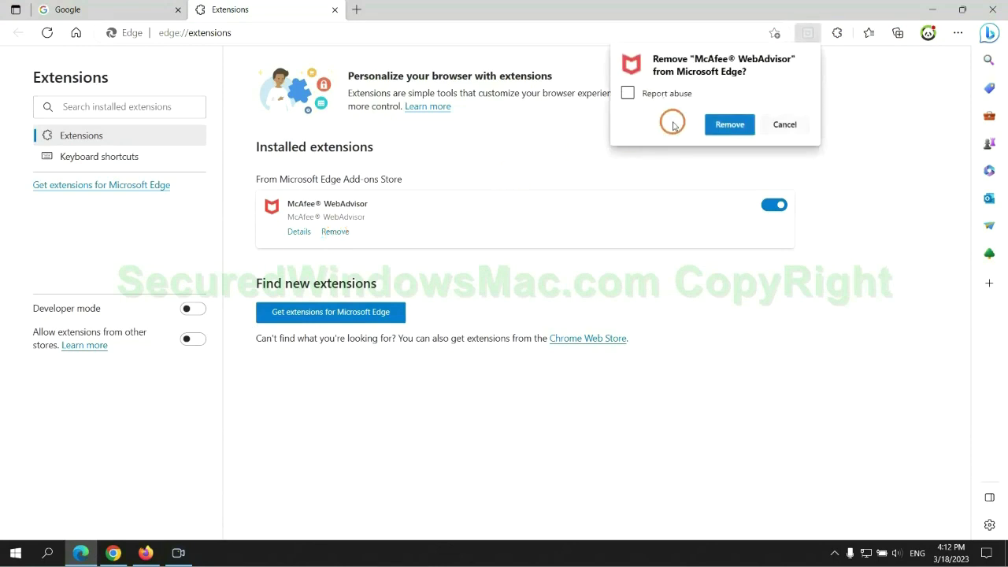
left_click(724, 125)
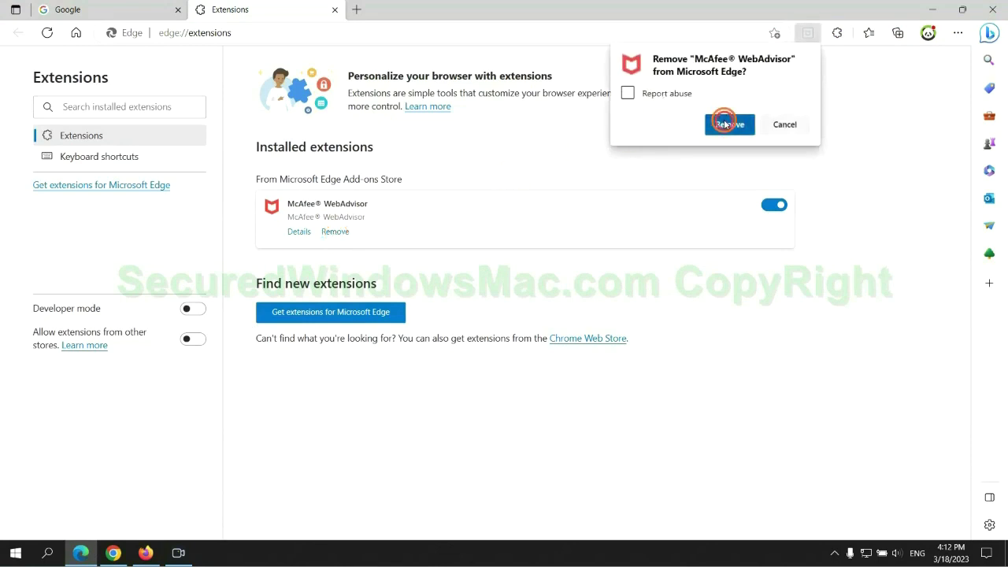
left_click(335, 10)
In Chrome's extension manager, remove Ecosia and close its feedback tab, leaving Scroll To Top
left_click(114, 553)
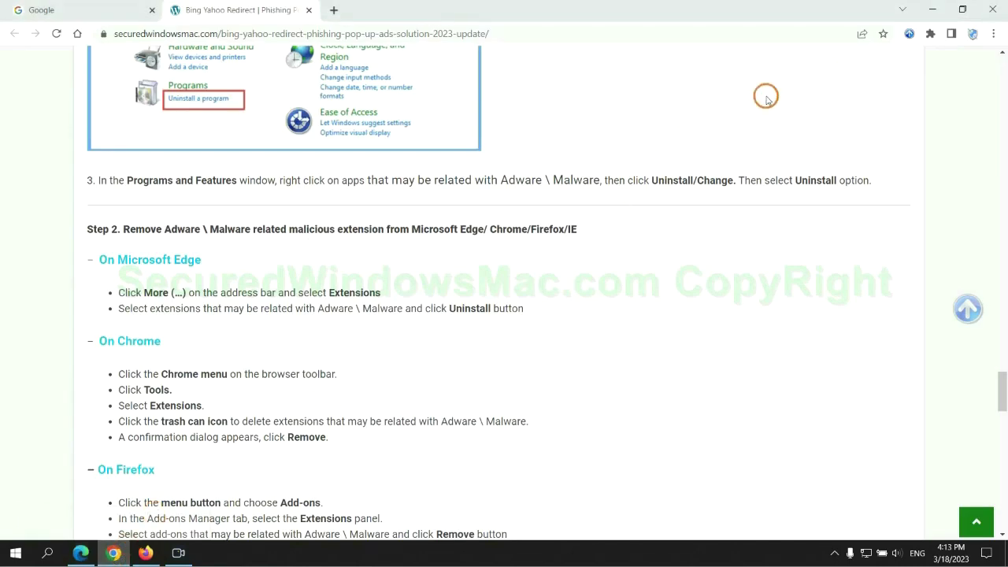
left_click(930, 33)
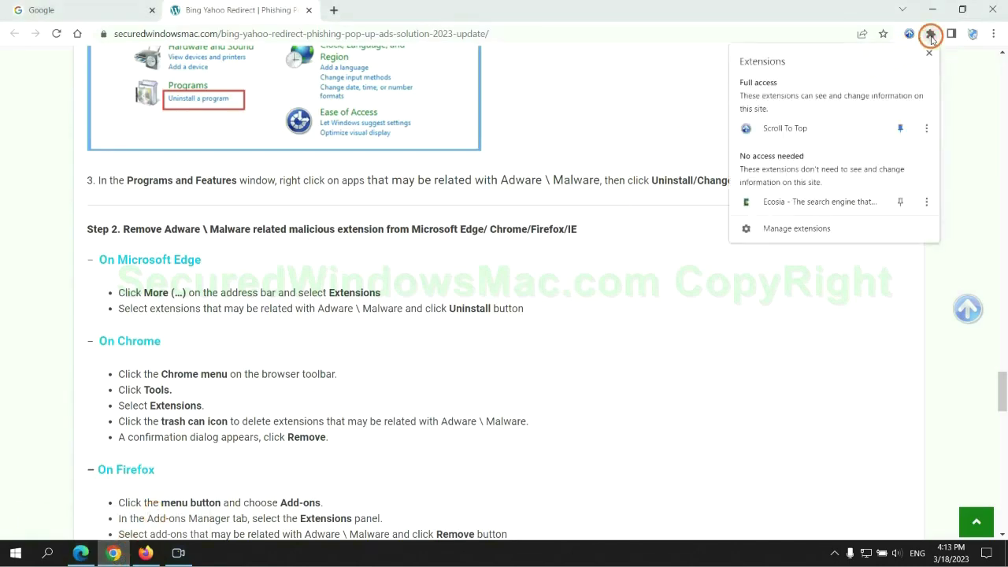
left_click(816, 230)
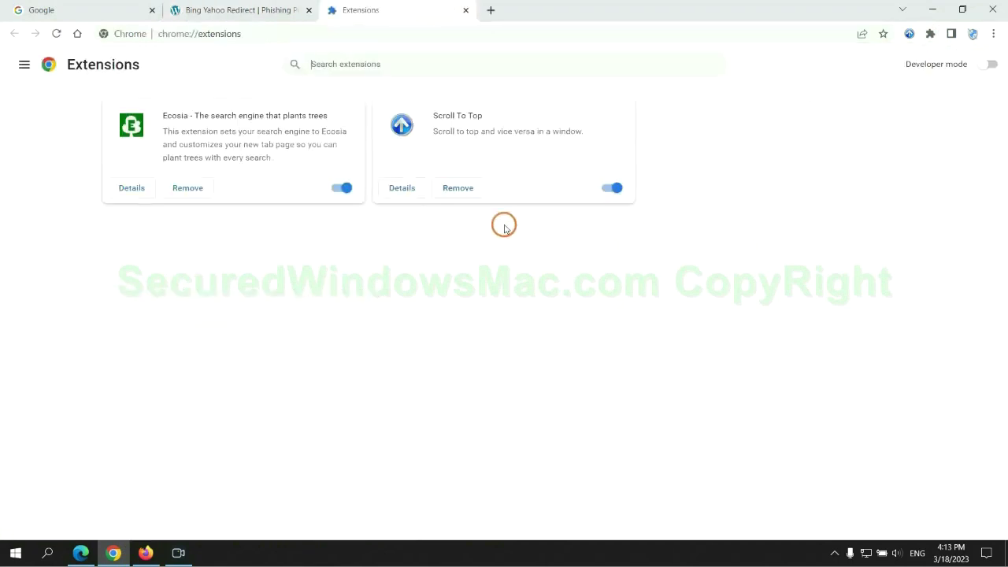
left_click(189, 186)
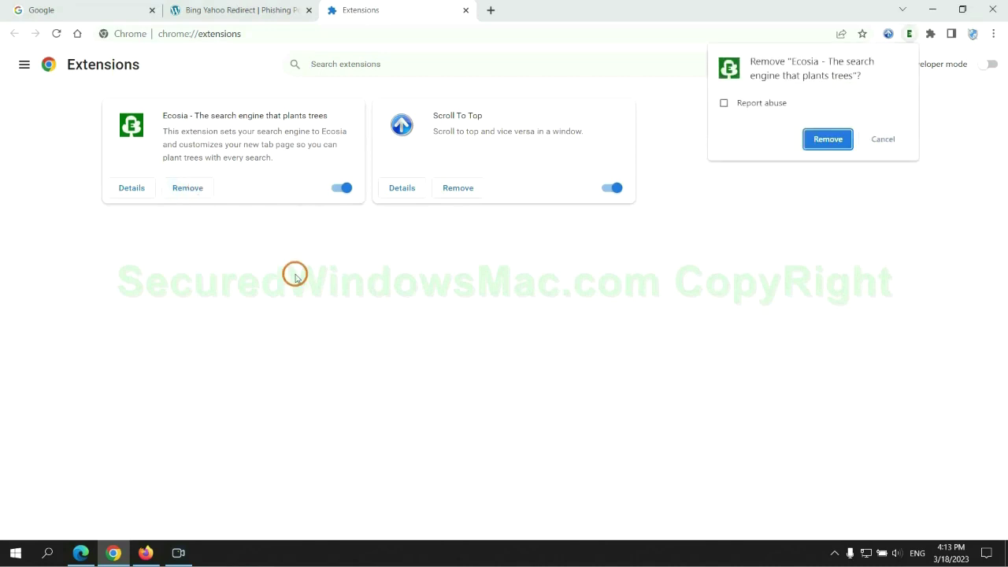
left_click(825, 140)
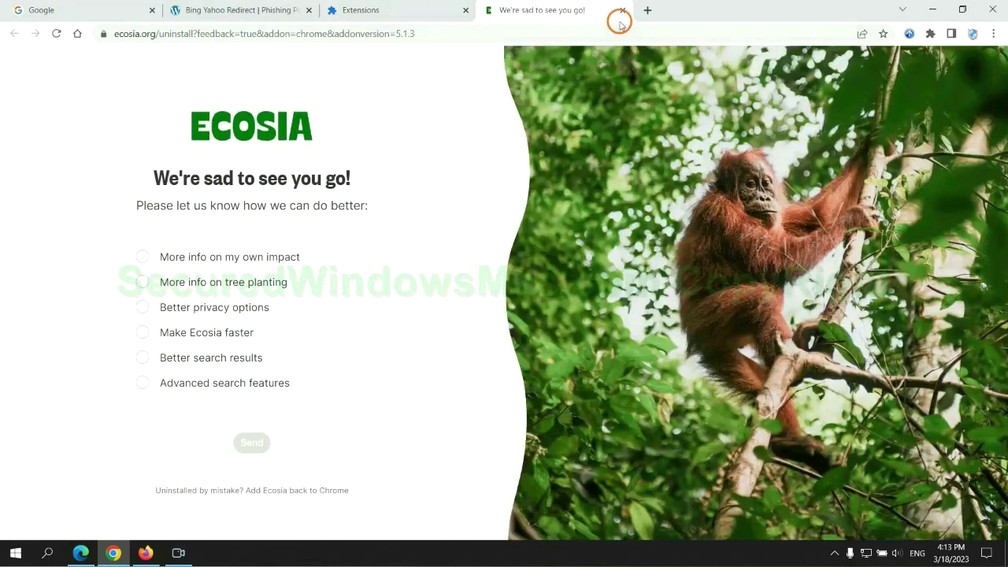
left_click(622, 10)
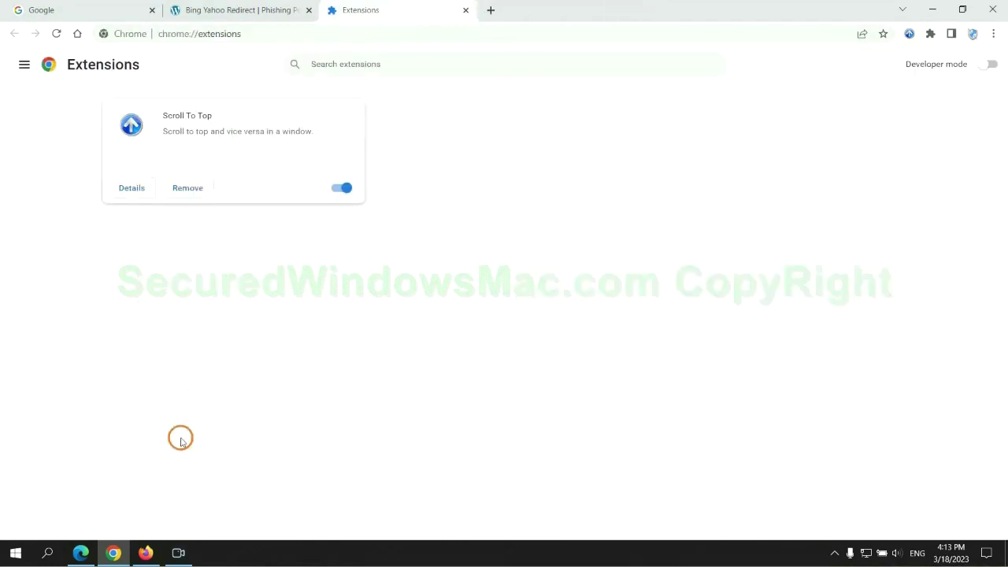
Remove Enhancer for YouTube in Firefox's add-ons manager, then highlight the guide's registry-cleaning step
left_click(158, 548)
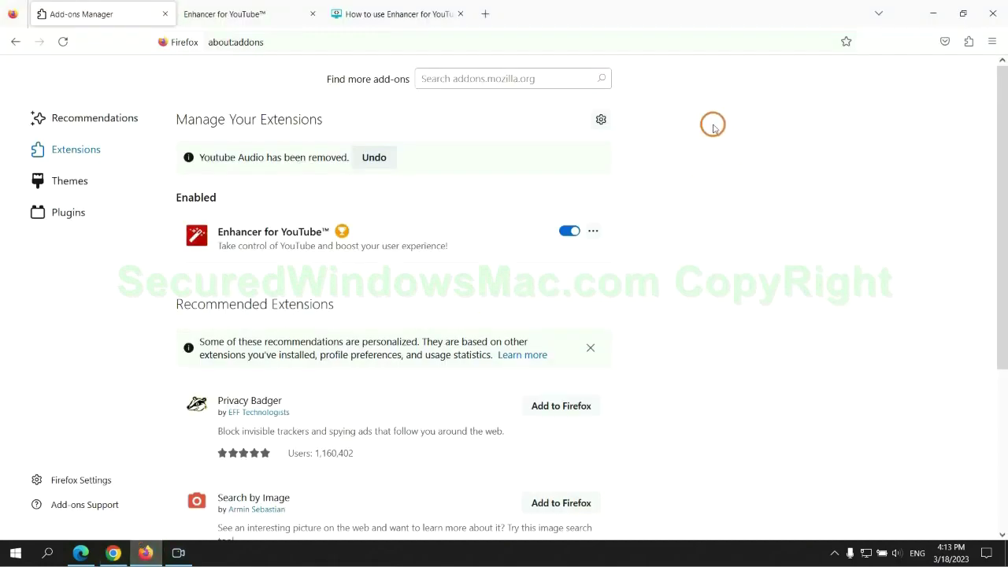
left_click(968, 43)
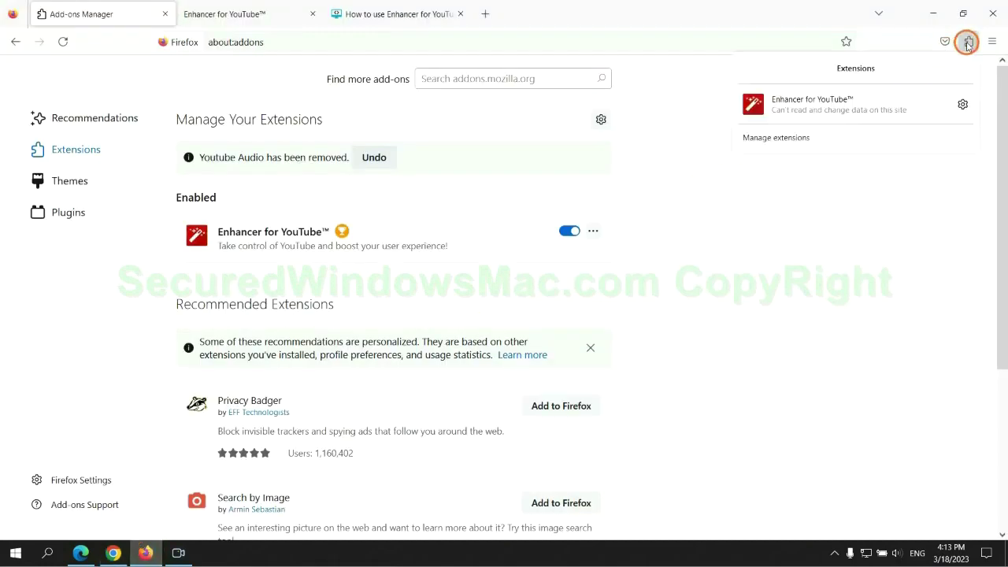
left_click(866, 137)
left_click(593, 192)
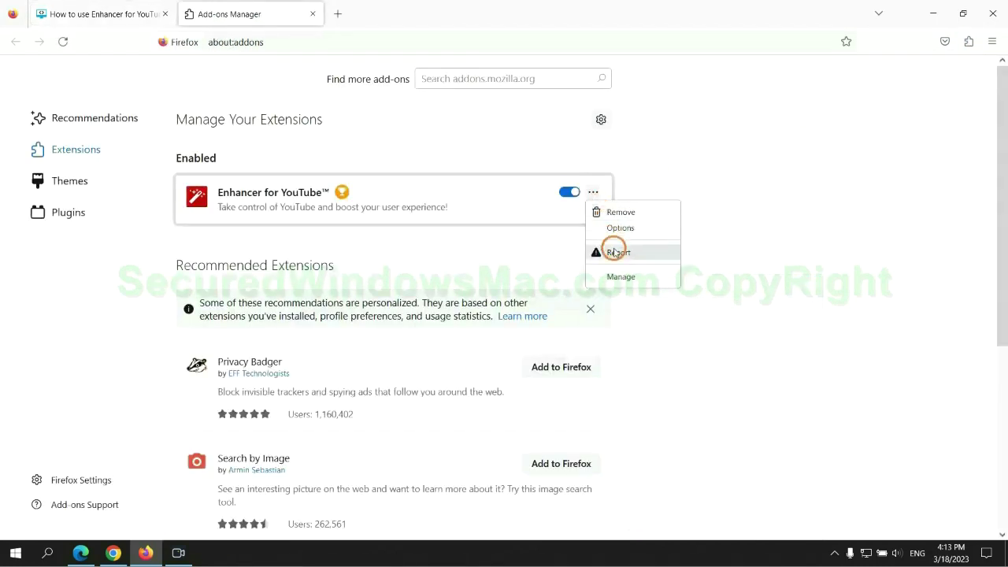
left_click(618, 212)
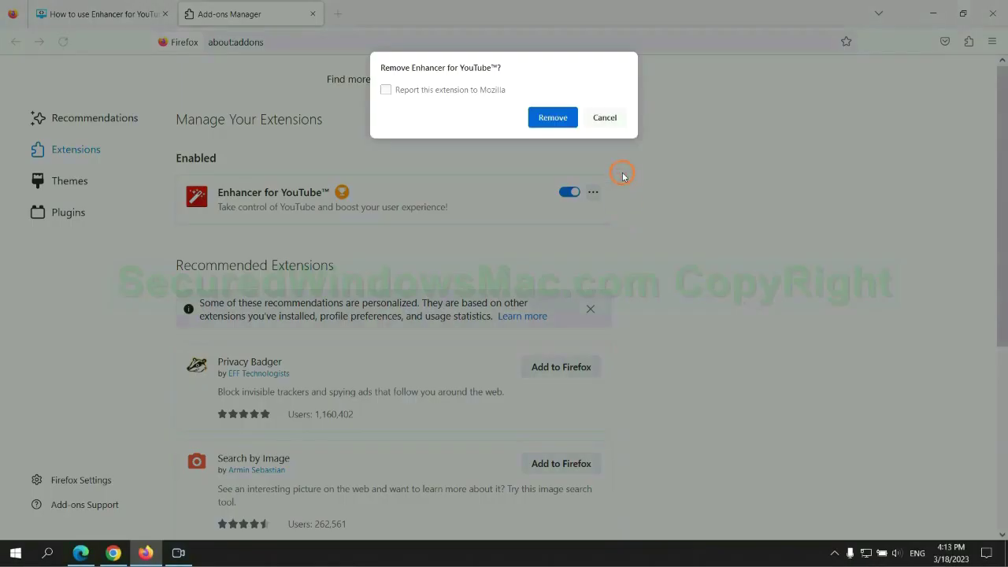
left_click(563, 127)
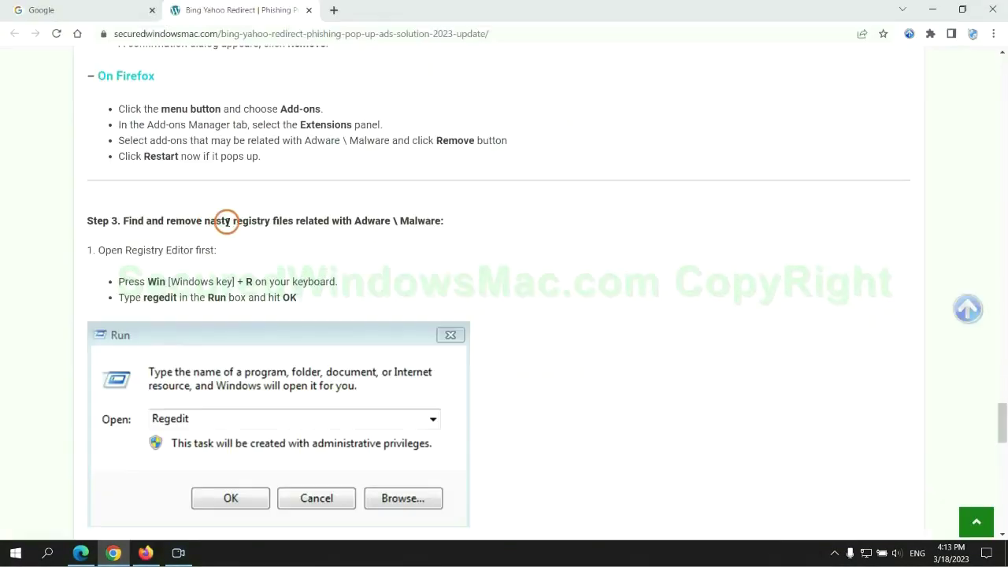
left_click_drag(232, 221, 293, 241)
Launch Registry Editor by running regedit from the Run box
left_click(292, 242)
scroll(276, 228, "down", 2)
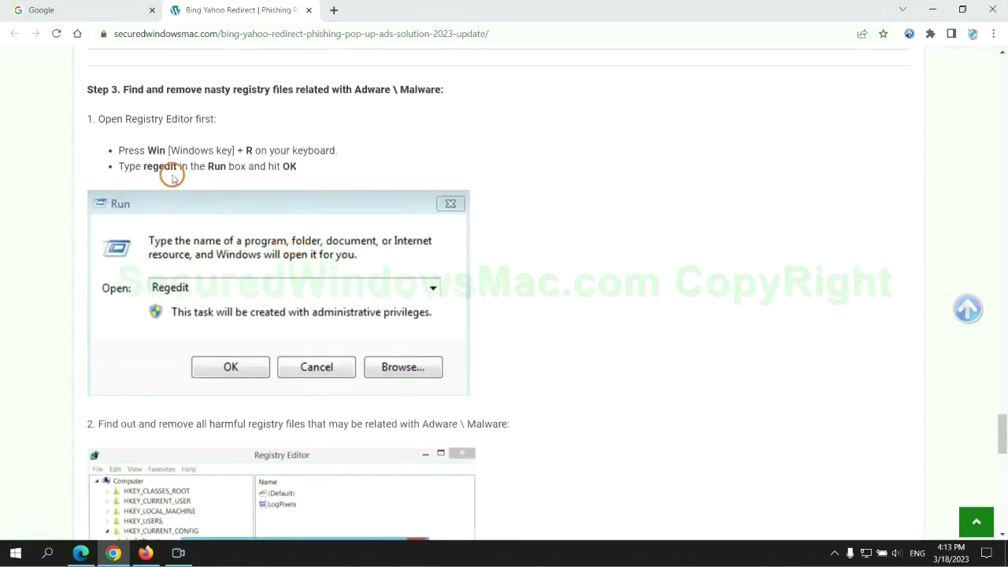
key("super+r")
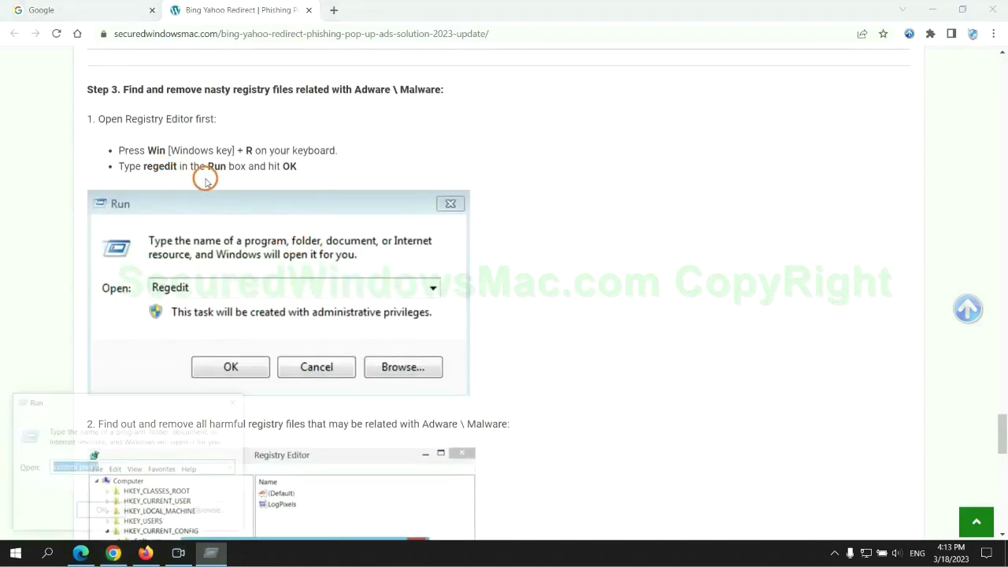
type("re")
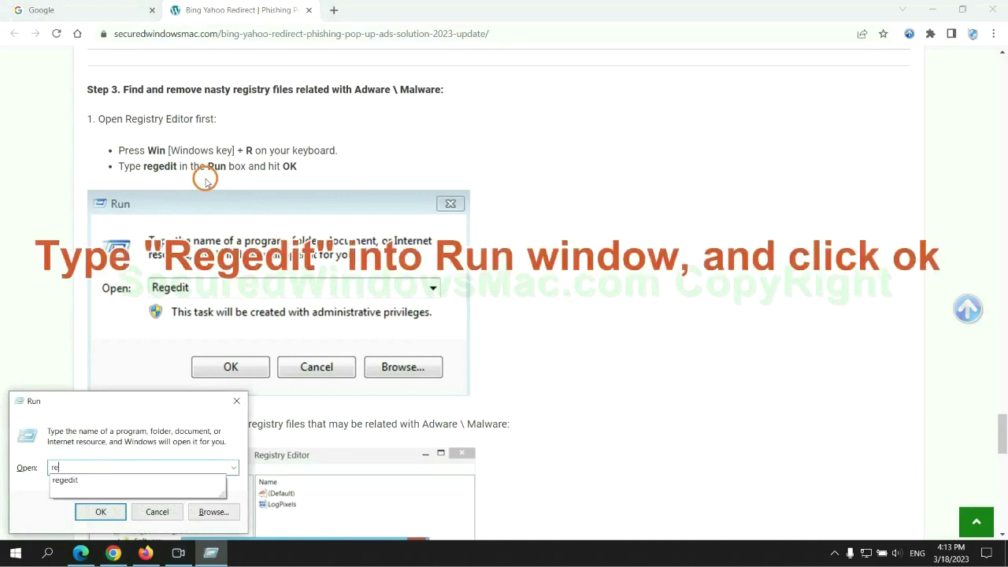
type("gedit")
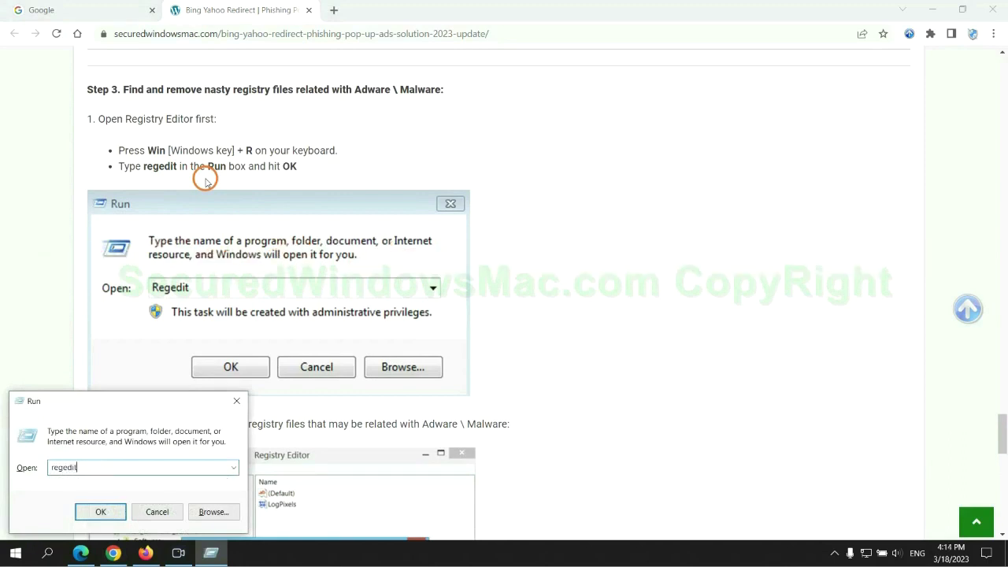
key("Return")
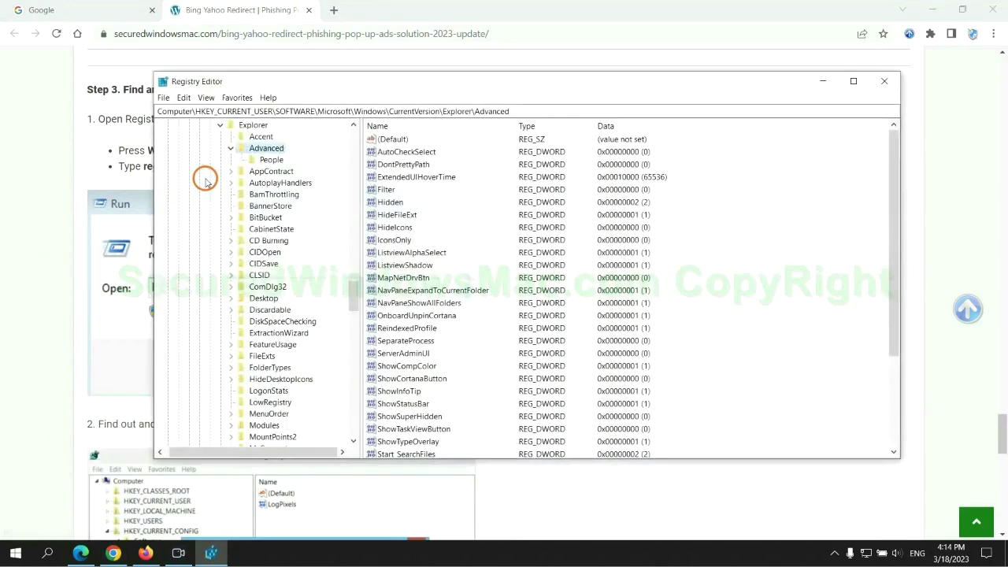
Find 'App' in the registry and bring up the delete option for StoreAppsOnTaskbar
left_click(183, 97)
left_click(216, 187)
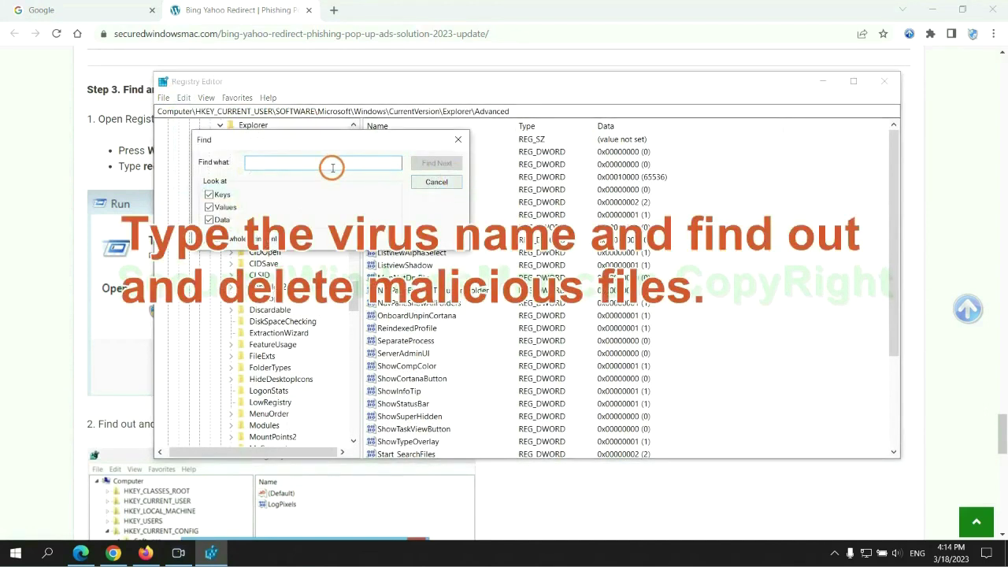
type("Apps")
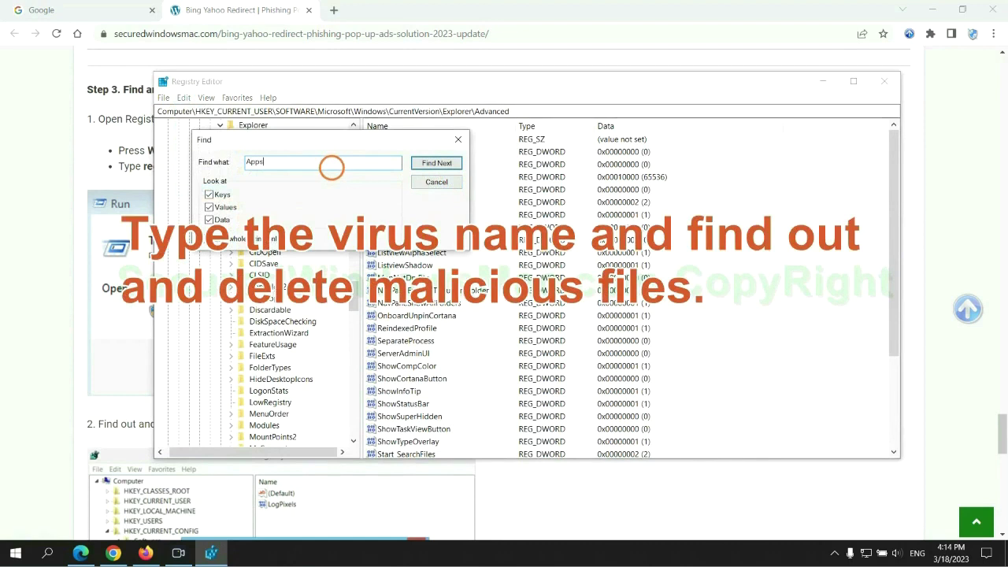
key("Return")
scroll(577, 338, "down", 2)
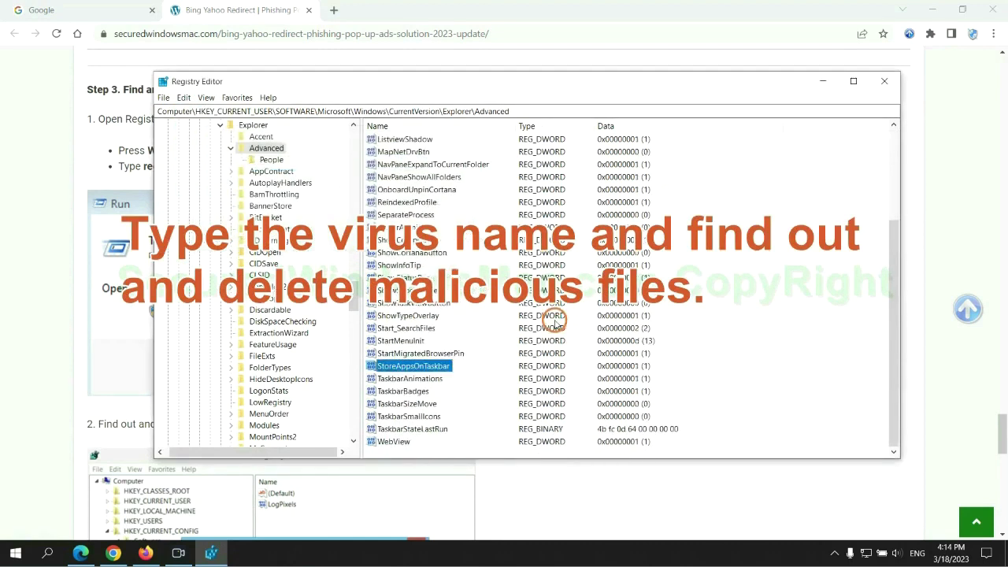
right_click(454, 369)
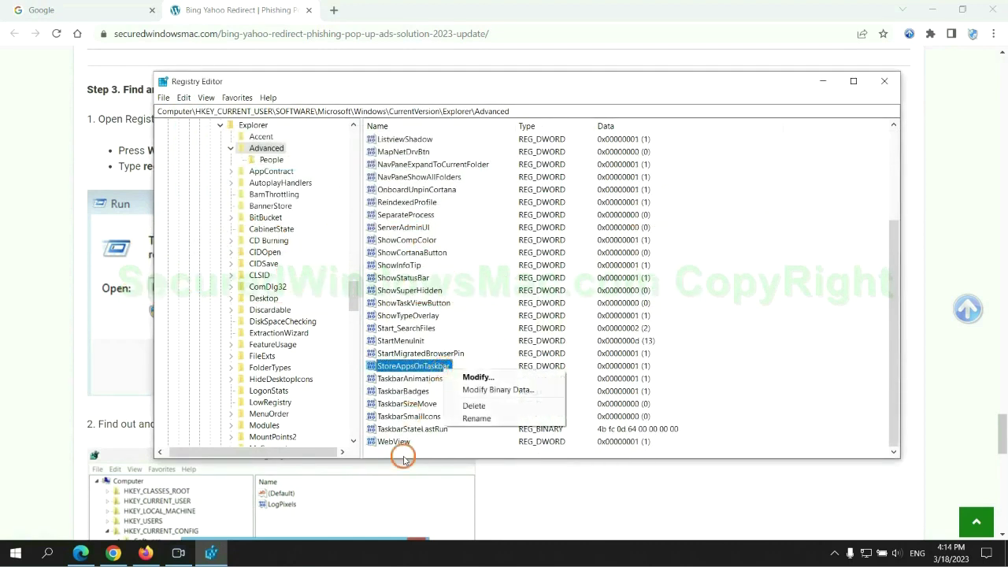
Delete the StoreAppsOnTaskbar value, then scroll the guide to Step 4 and briefly highlight 'Reset'
left_click(475, 406)
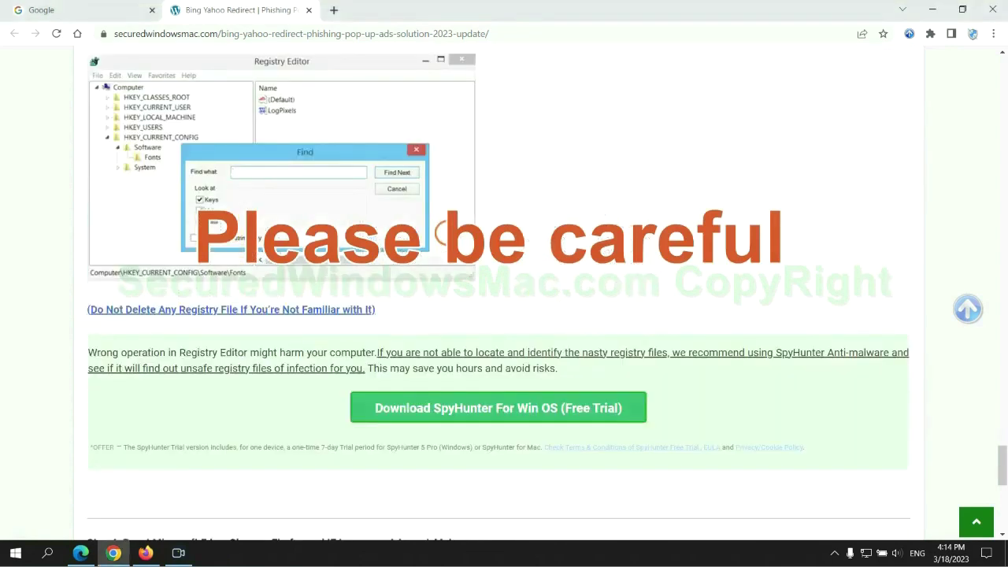
scroll(447, 235, "down", 1)
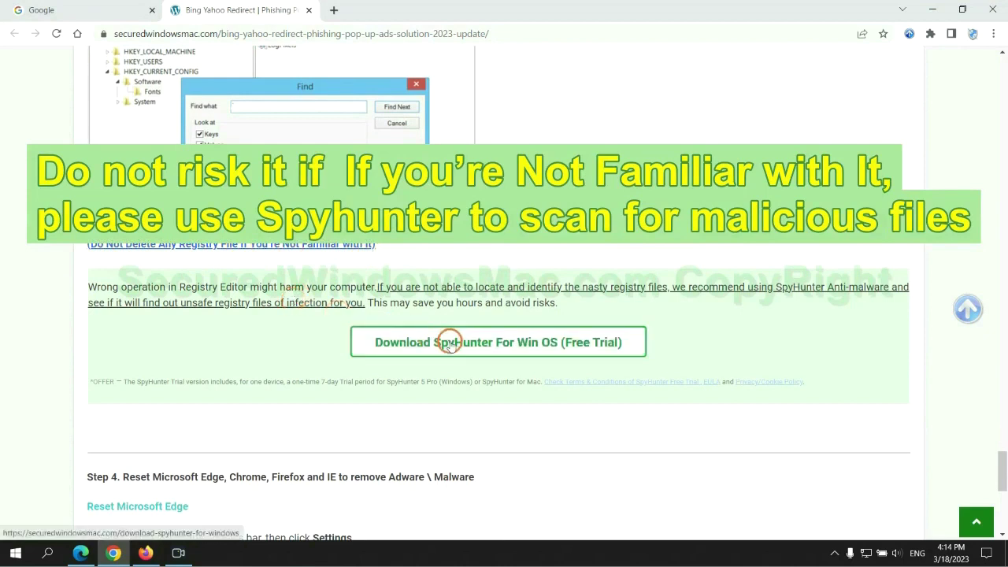
scroll(449, 342, "down", 5)
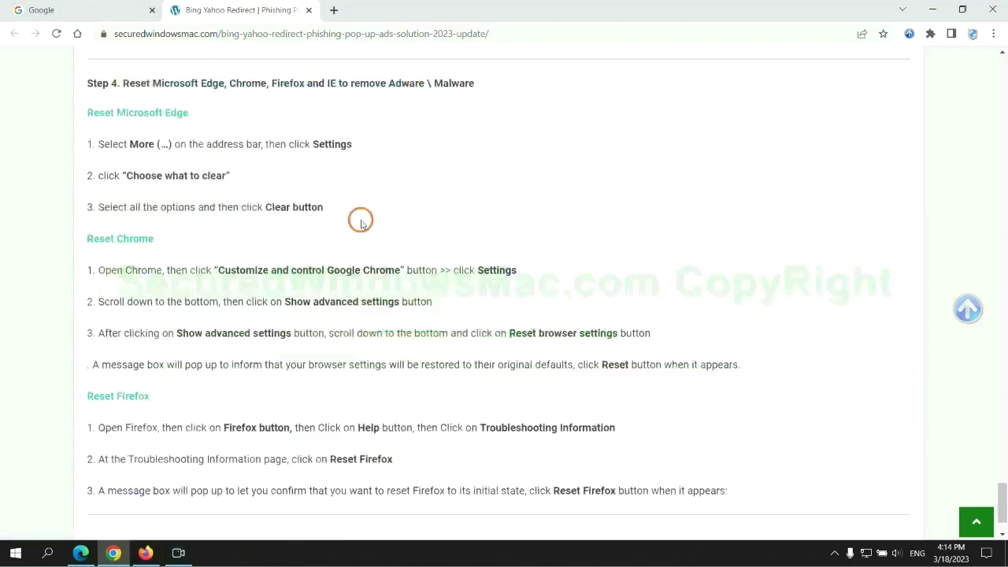
double_click(134, 83)
left_click(390, 113)
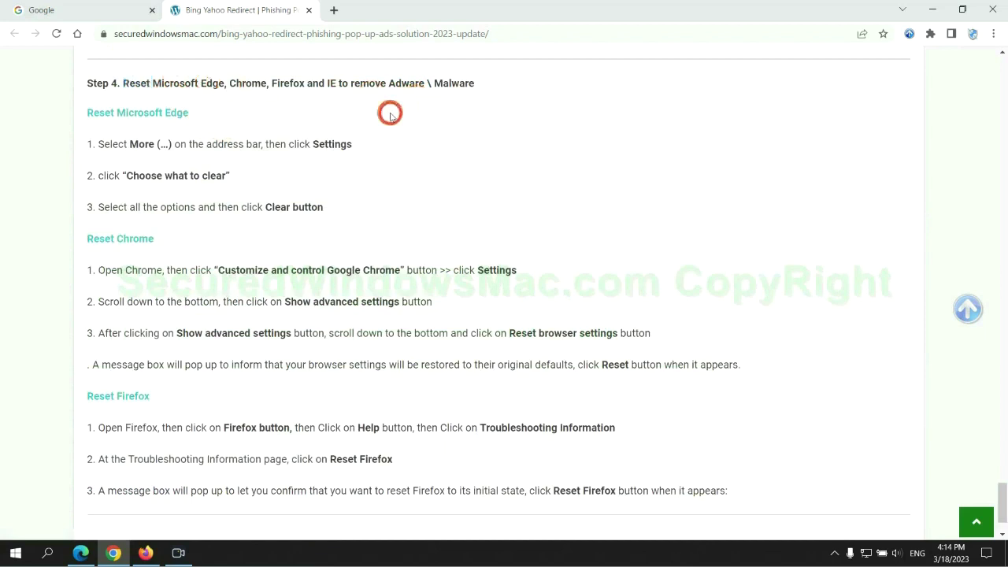
In Edge's Privacy, search, and services settings, open Choose what to clear for all-time data
left_click(81, 552)
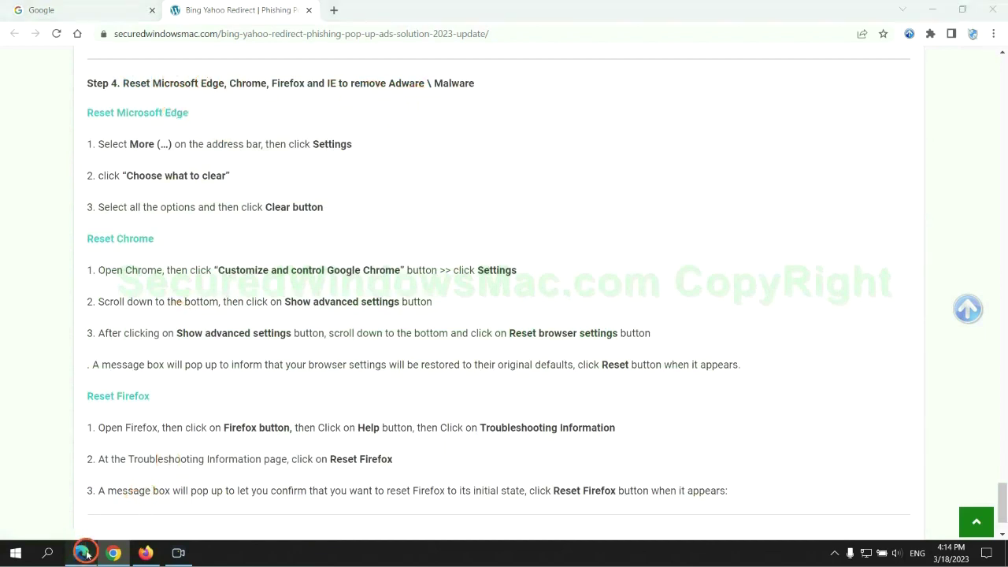
left_click(955, 37)
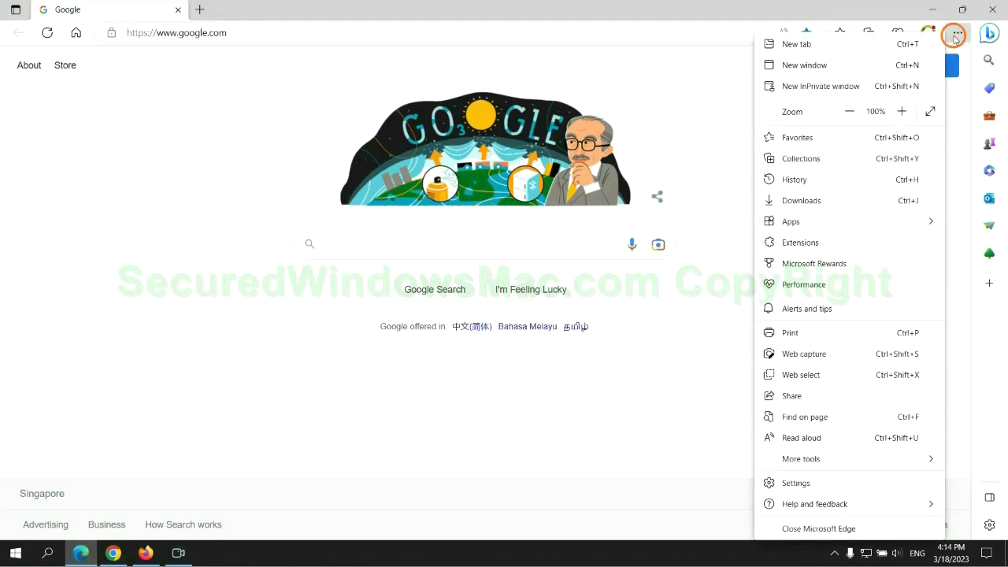
left_click(792, 483)
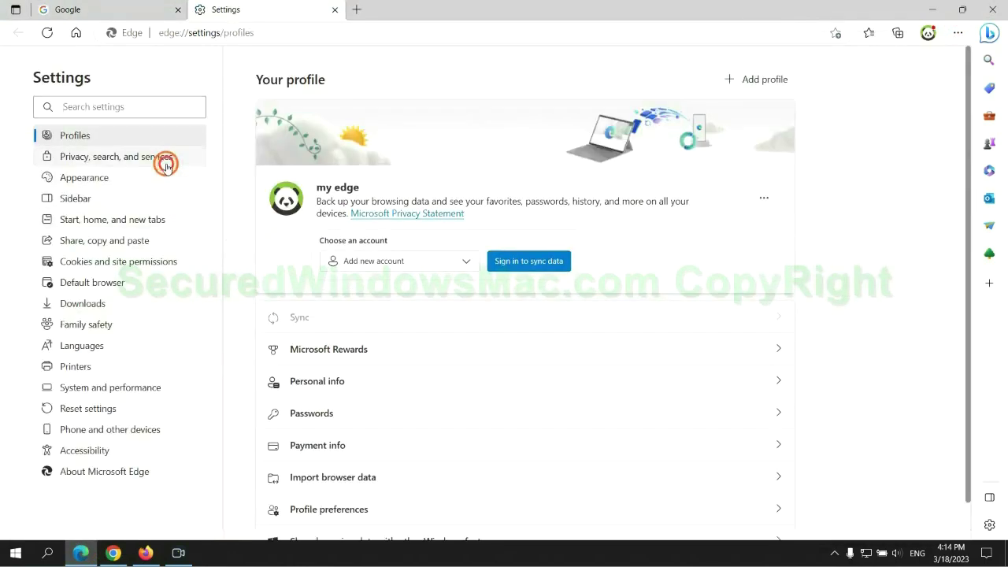
left_click(163, 157)
scroll(827, 351, "down", 3)
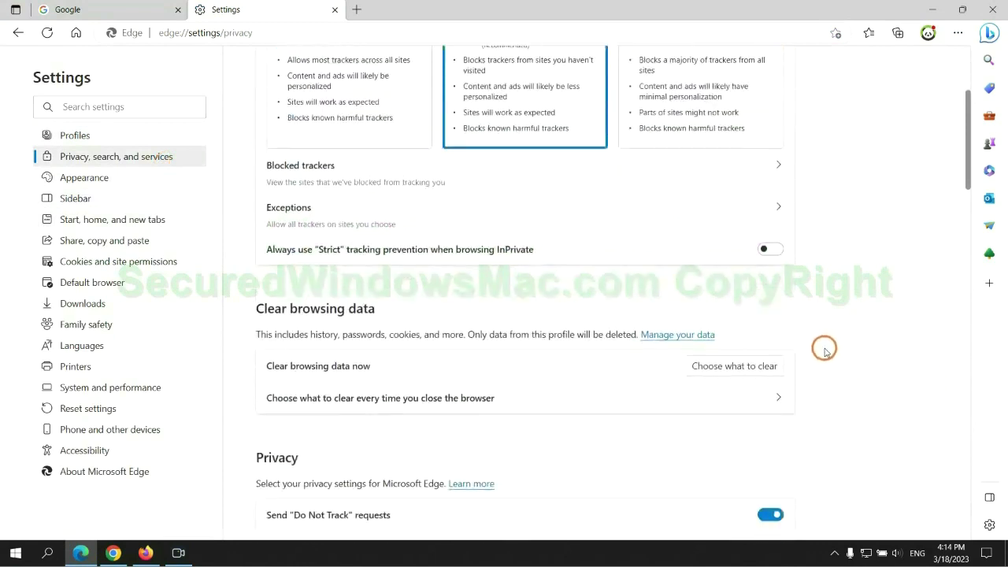
left_click(748, 367)
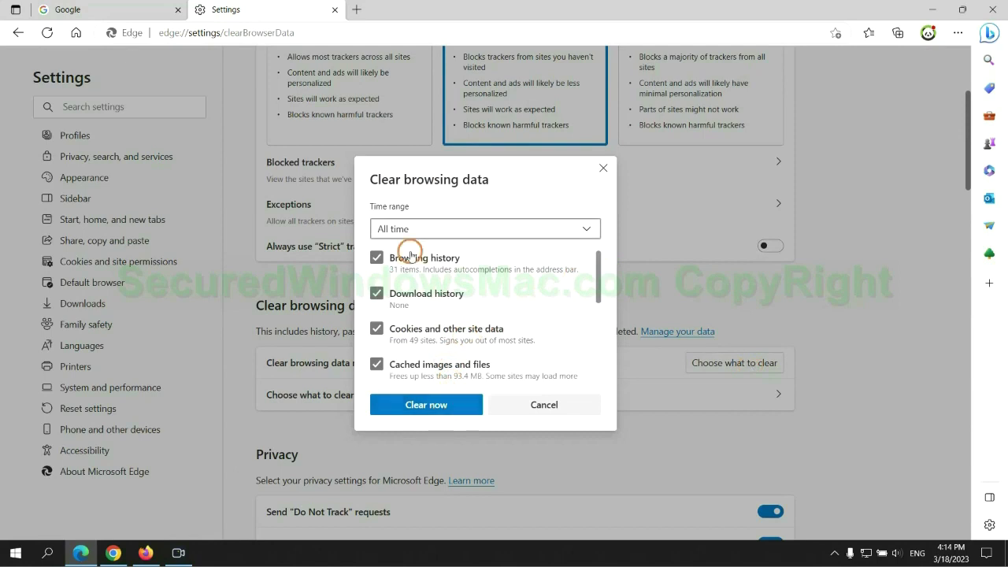
left_click(113, 553)
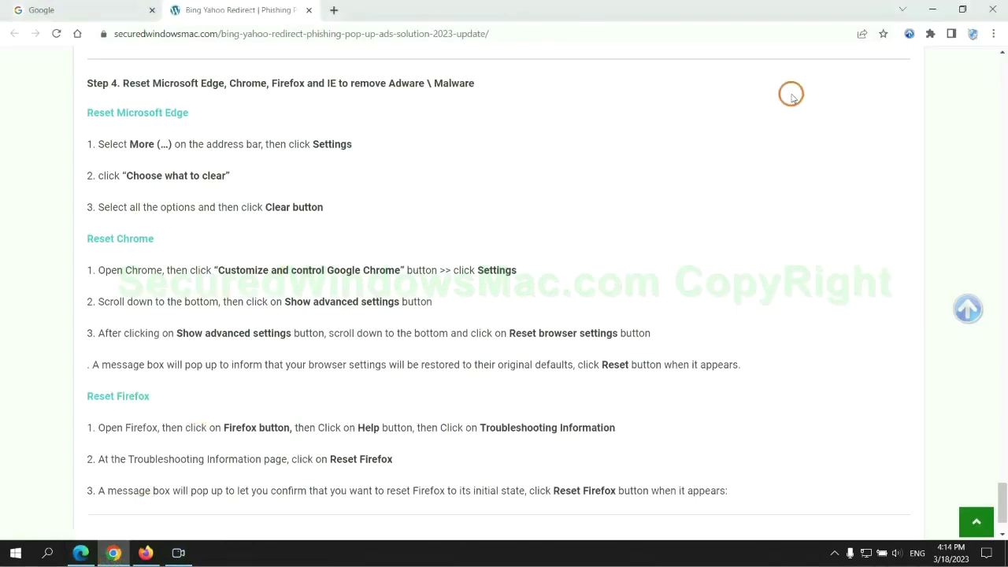
In Chrome Settings, request Restore settings to their original defaults to get the Reset settings prompt
left_click(993, 34)
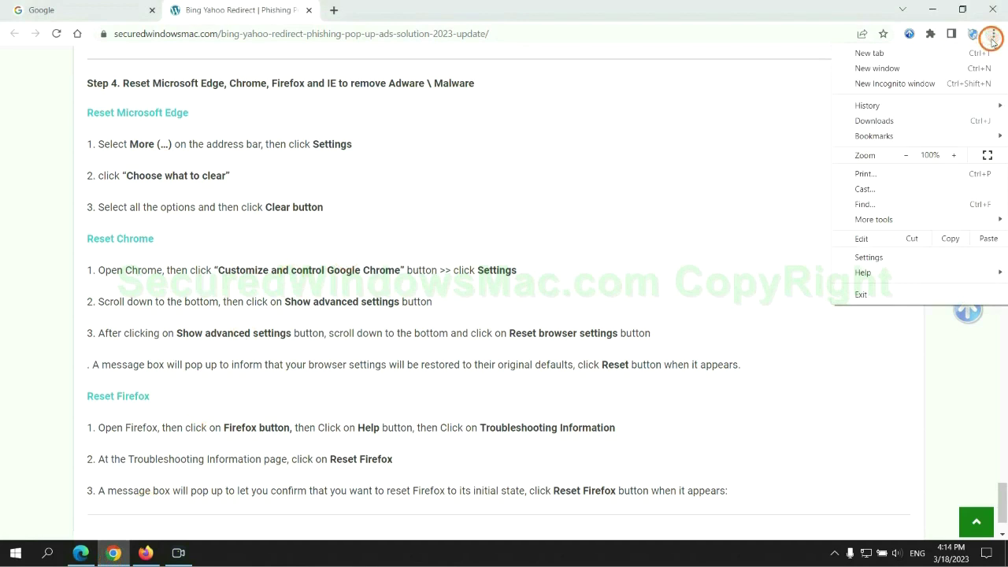
left_click(871, 257)
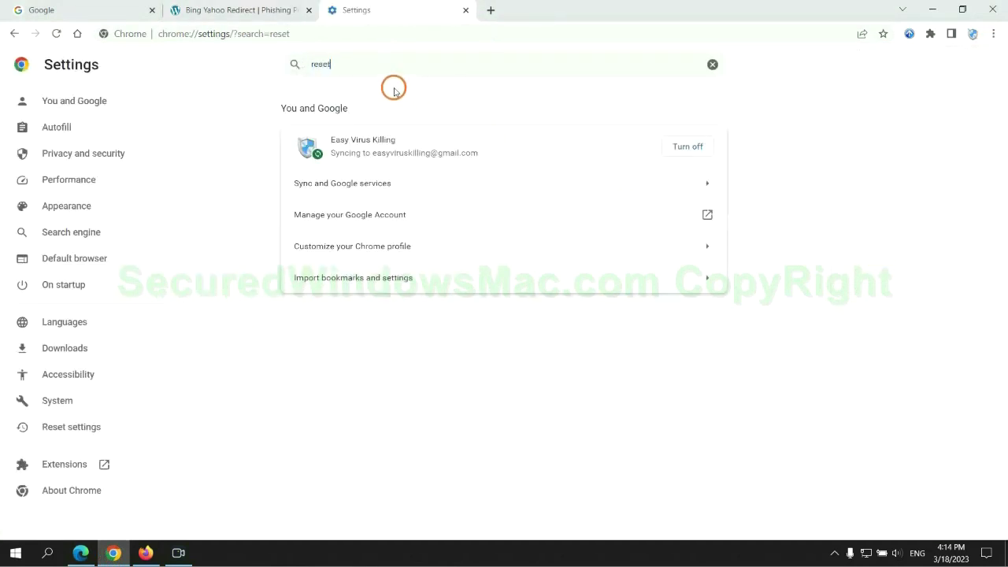
left_click(528, 352)
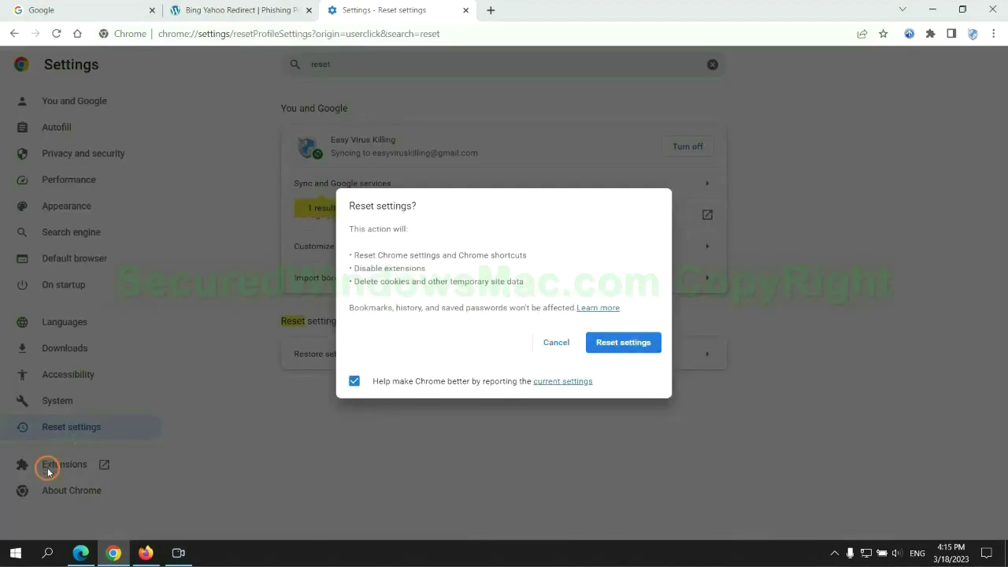
left_click(144, 543)
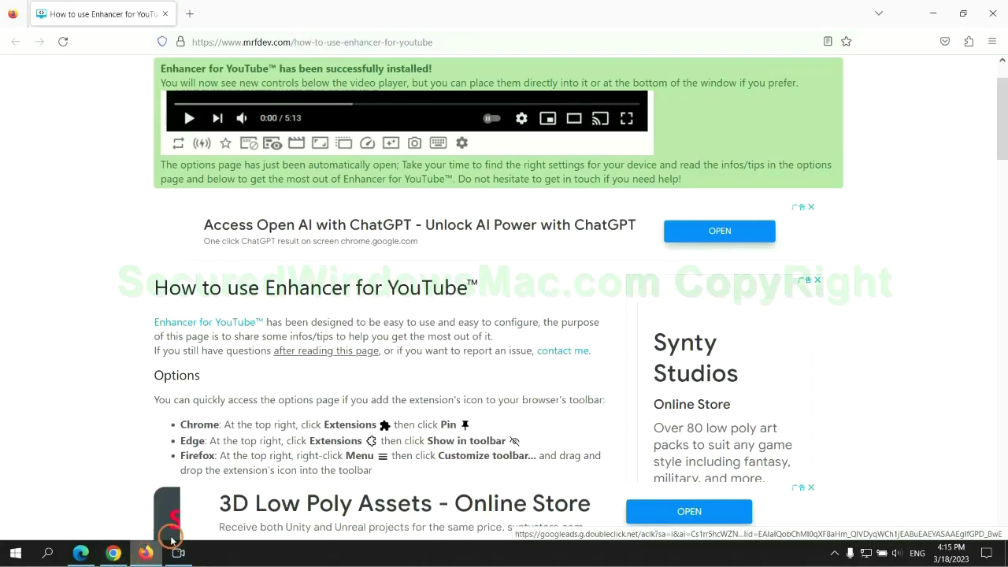
Open Firefox's More troubleshooting information page and request Refresh Firefox
left_click(990, 44)
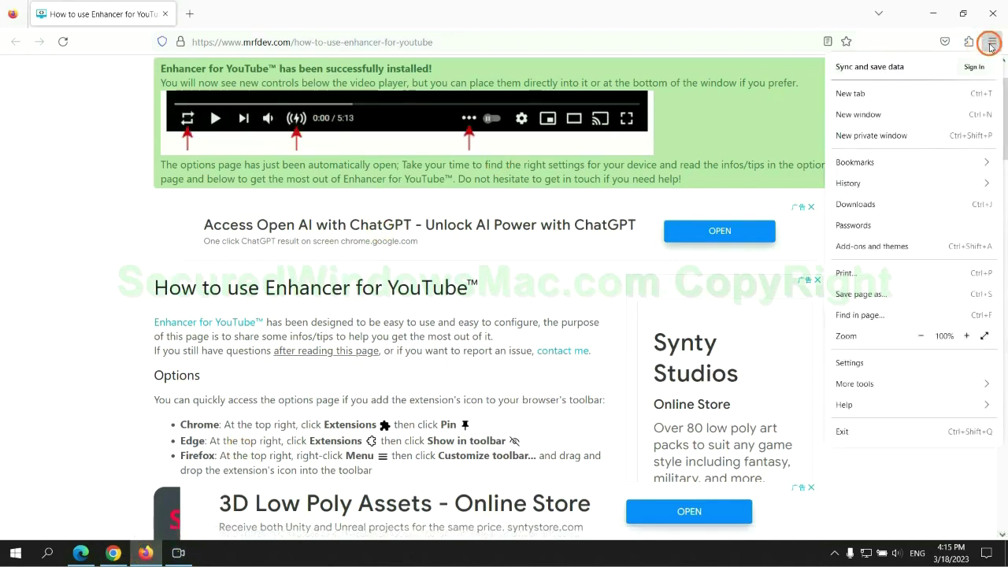
left_click(851, 403)
left_click(898, 160)
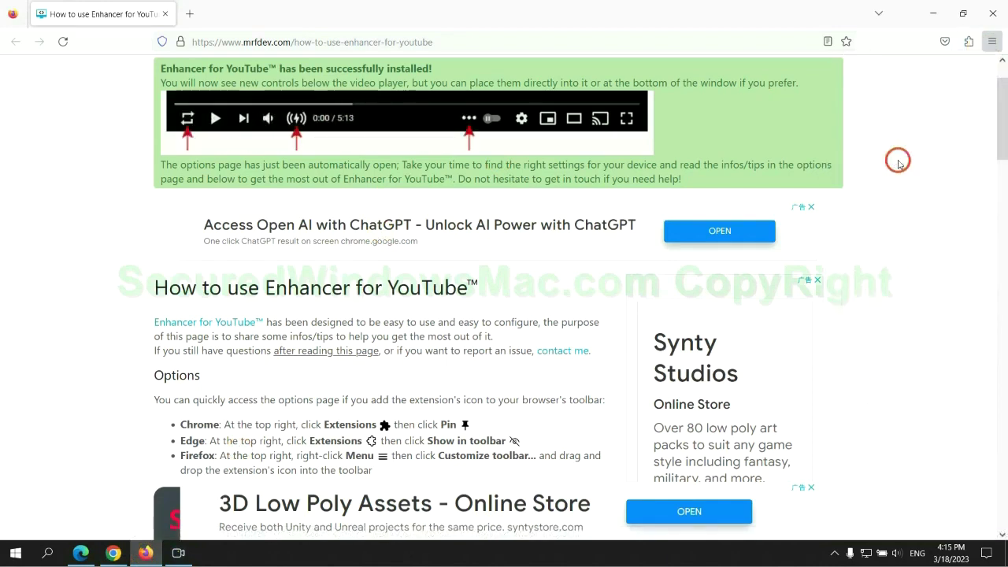
left_click(697, 152)
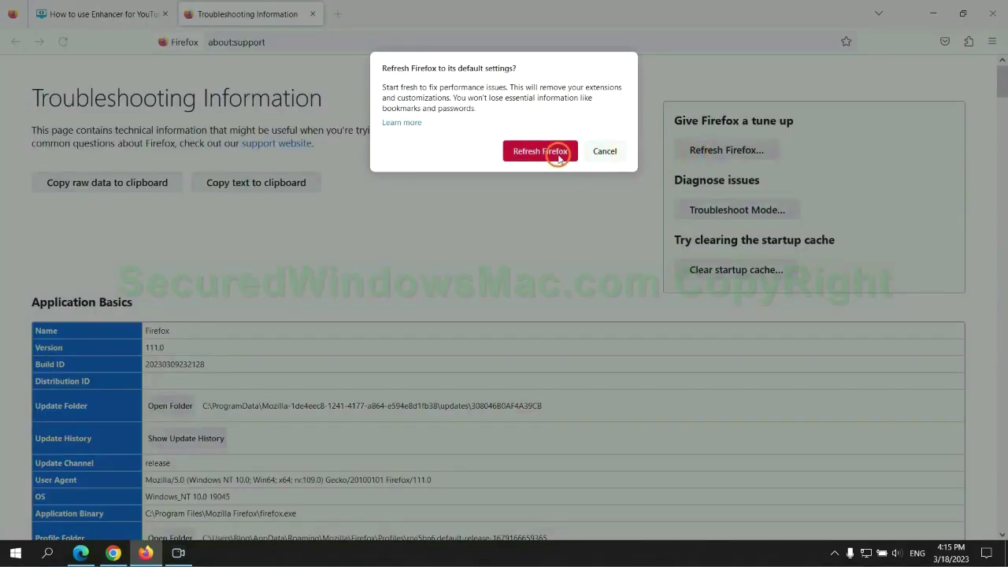
left_click(114, 552)
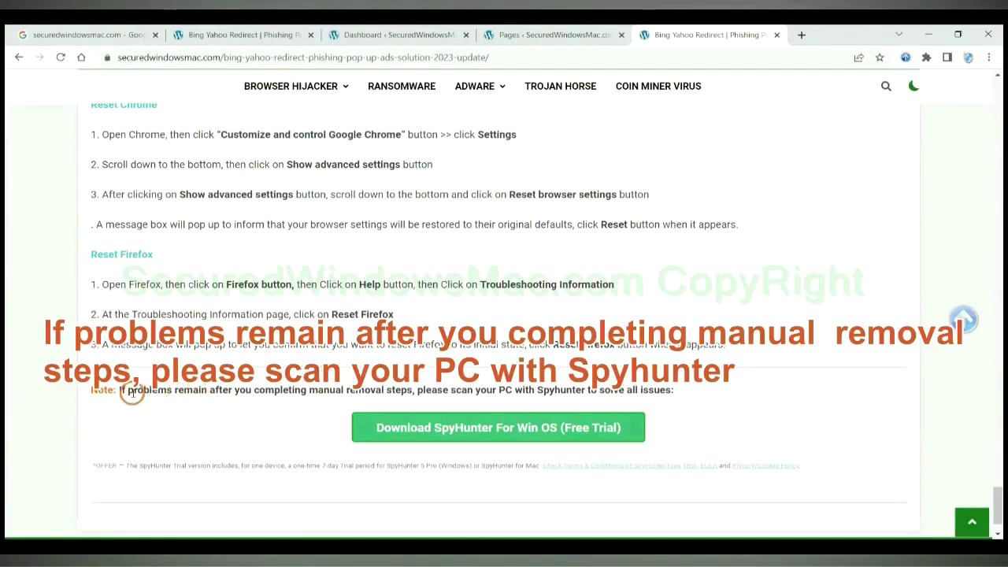
Highlight the phrase 'If problems remain' in the guide's final SpyHunter note
left_click_drag(118, 392, 223, 396)
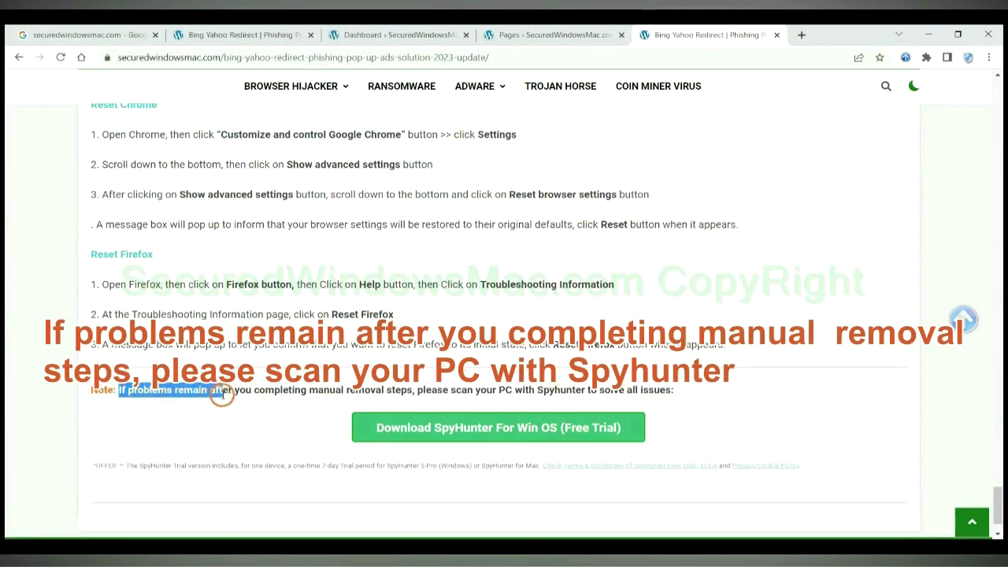